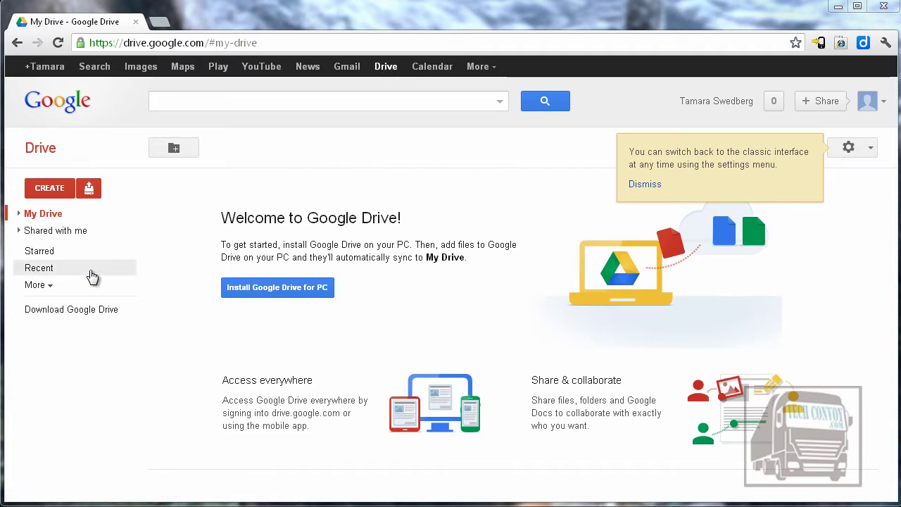
Create a new Google Form from the Drive CREATE menu
left_click(47, 191)
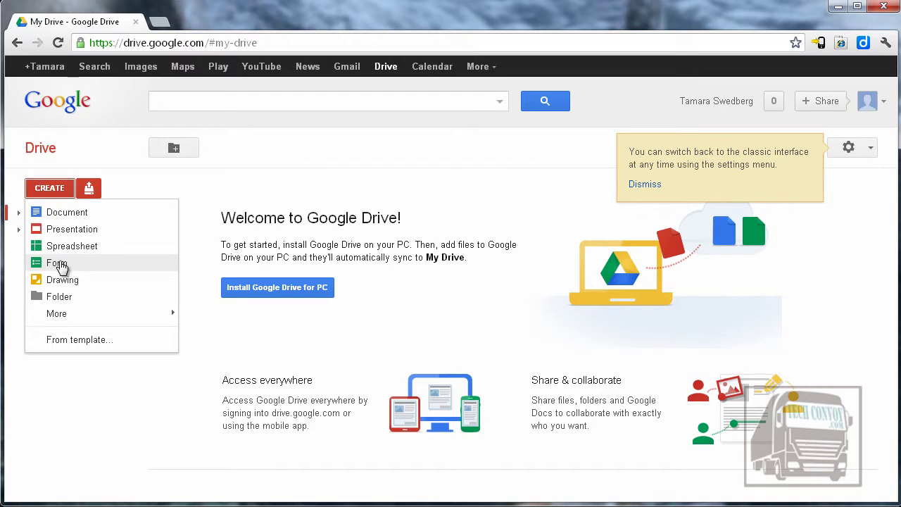
left_click(60, 265)
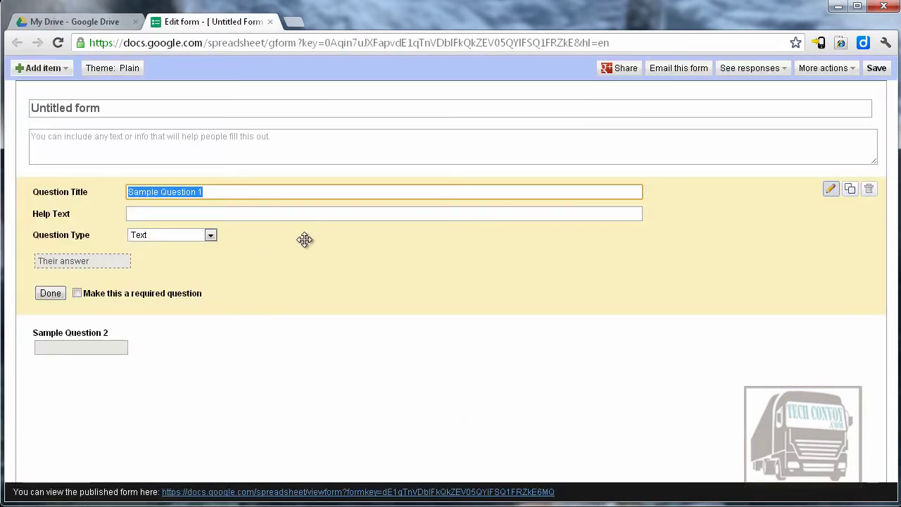
Title the form 'Annual conference' and enter the description 'September 1, 2012'
left_click_drag(134, 113, 18, 113)
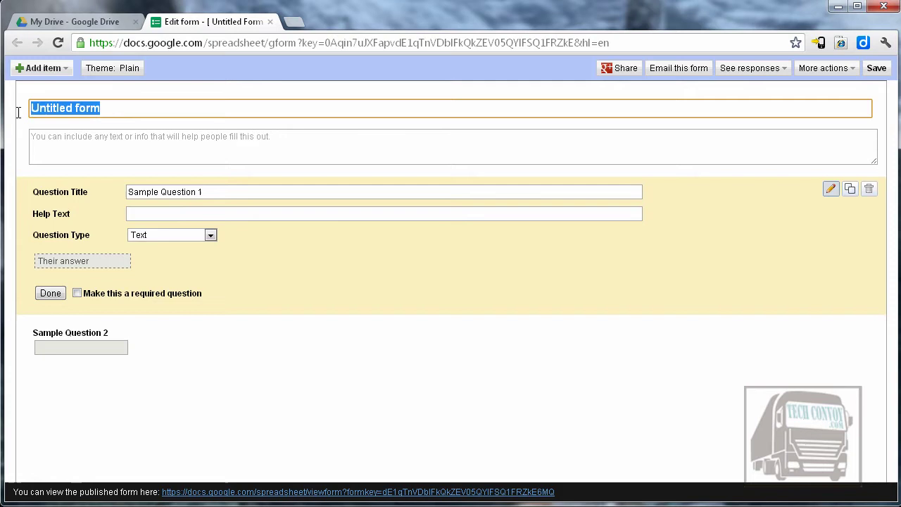
key("BackSpace")
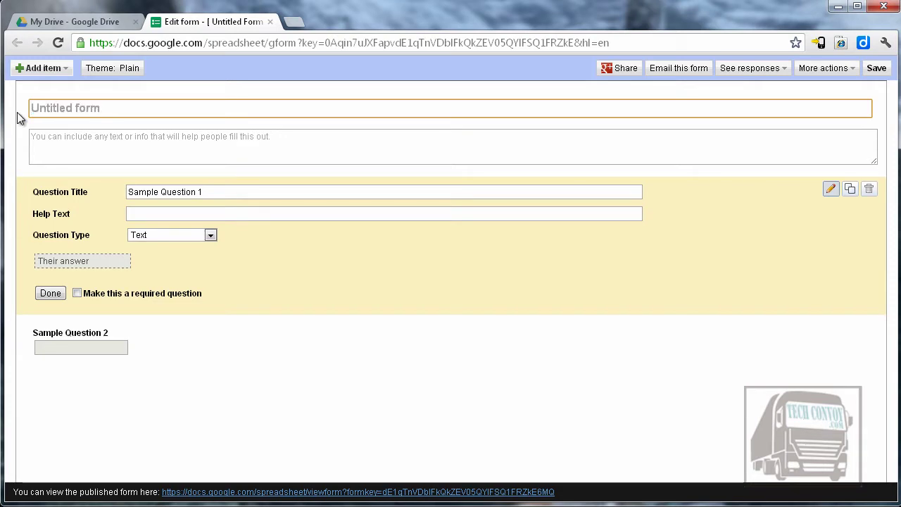
type("A")
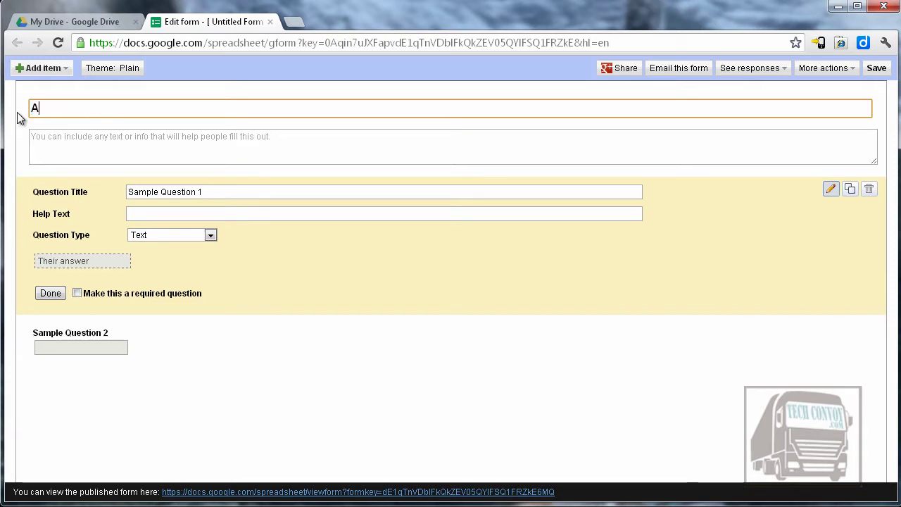
type("nnual con")
key("BackSpace")
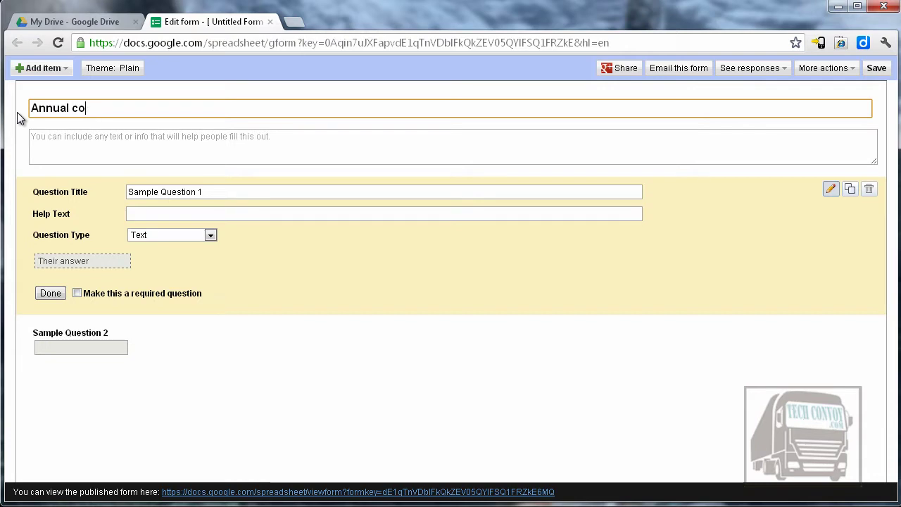
type("nference")
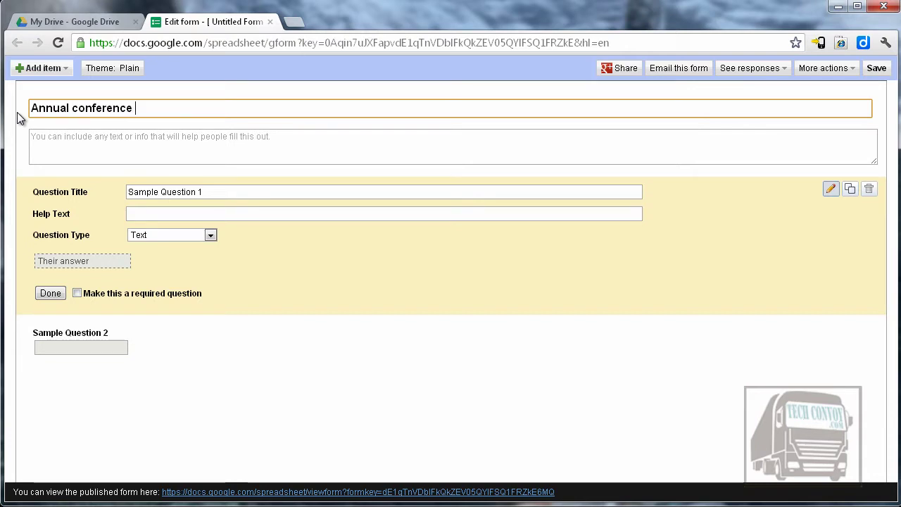
left_click(106, 140)
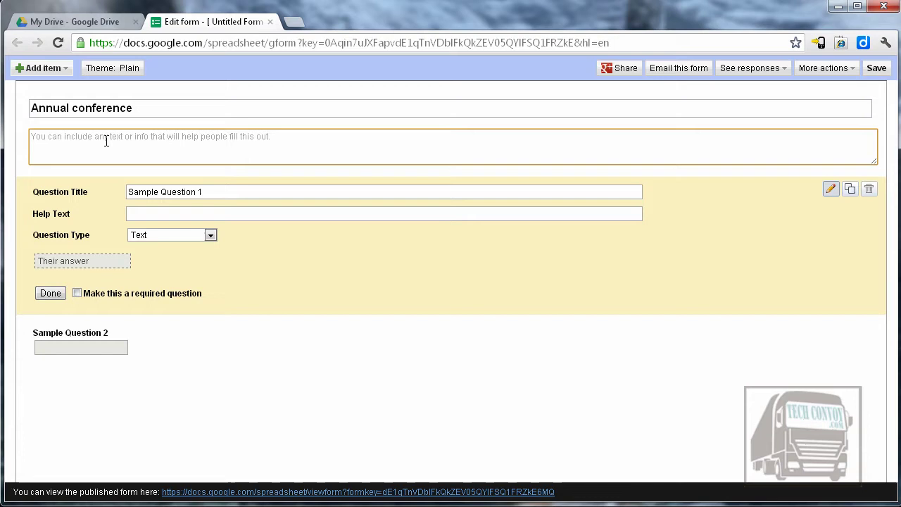
type("Sept")
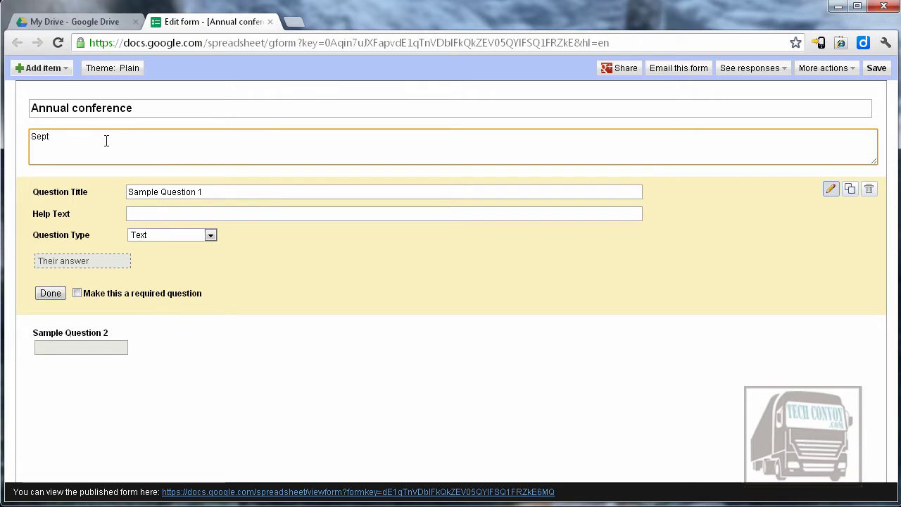
type("ember 1,")
type(" 2012")
left_click(210, 236)
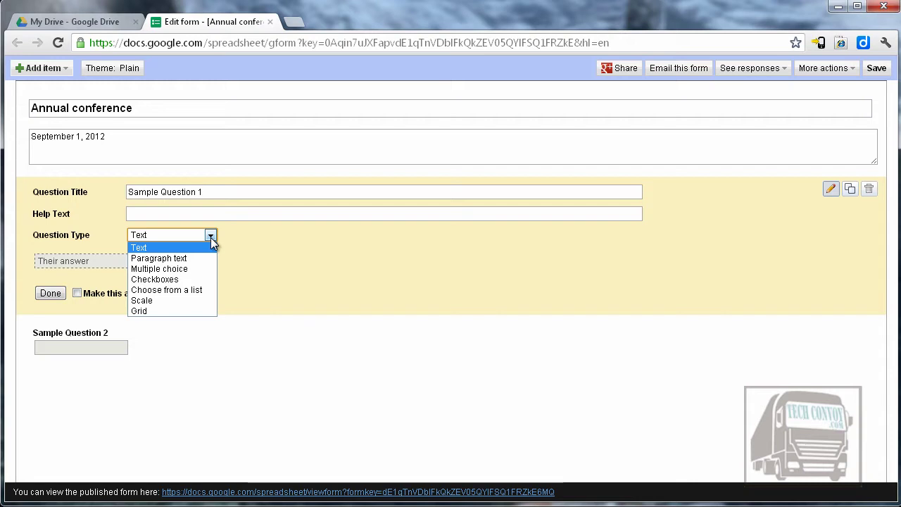
Rename Sample Question 1 to a required 'First Name' question
left_click_drag(213, 188, 24, 187)
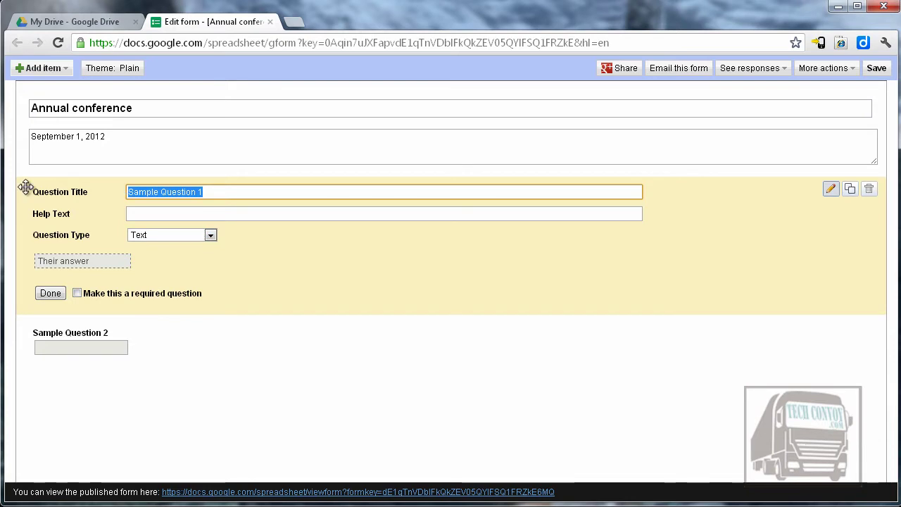
type("Fisr")
key("BackSpace")
key("BackSpace")
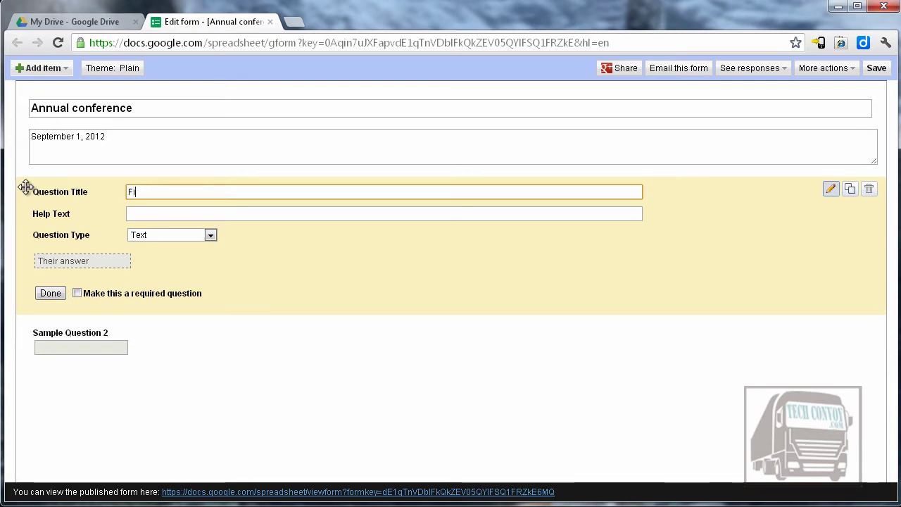
type("rst Name")
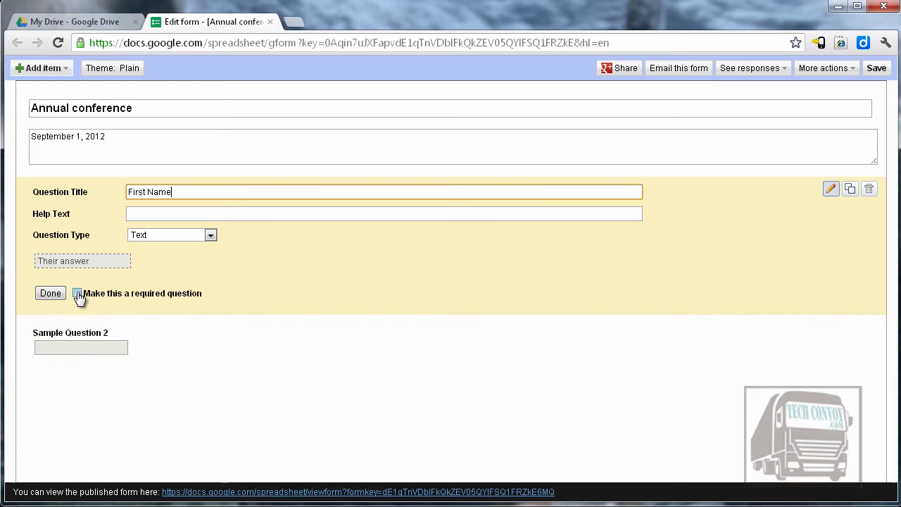
left_click(78, 294)
mouse_move(451, 341)
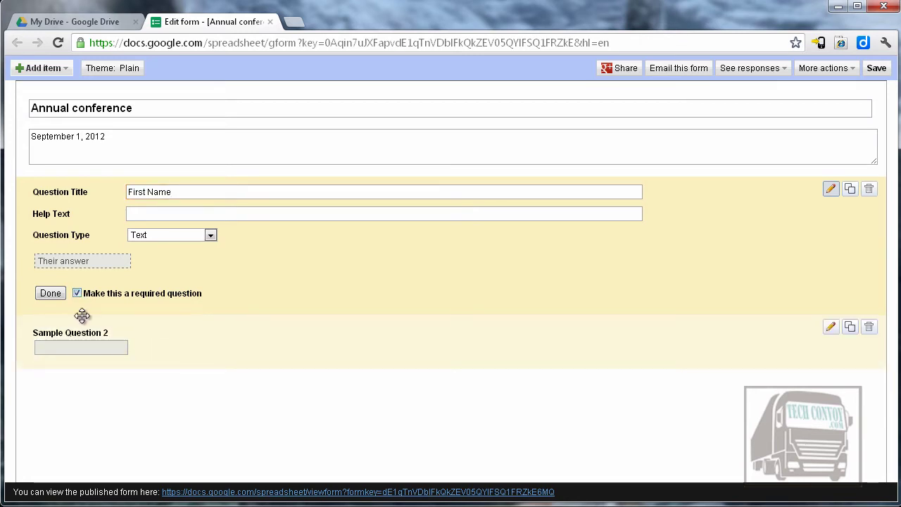
left_click(50, 294)
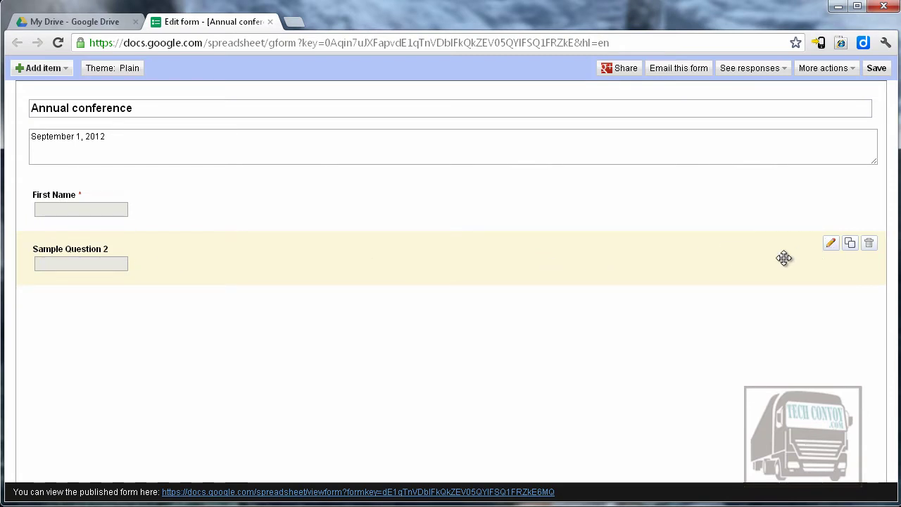
Rename Sample Question 2 to a required 'Last Name' question
left_click(831, 243)
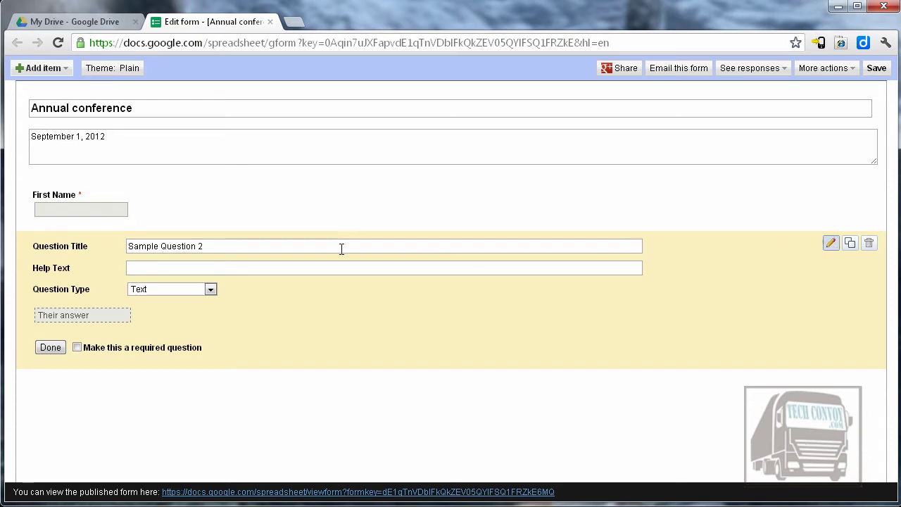
left_click_drag(342, 249, 79, 246)
type("L")
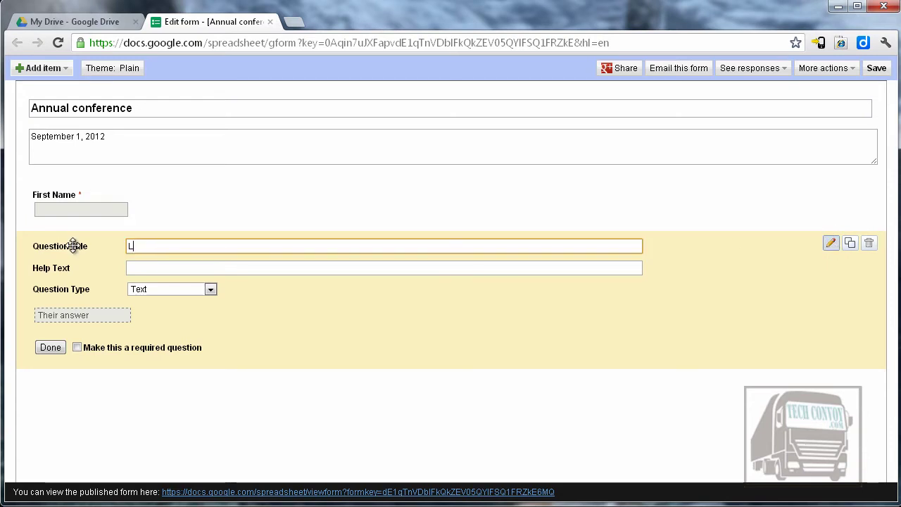
type("ast Name")
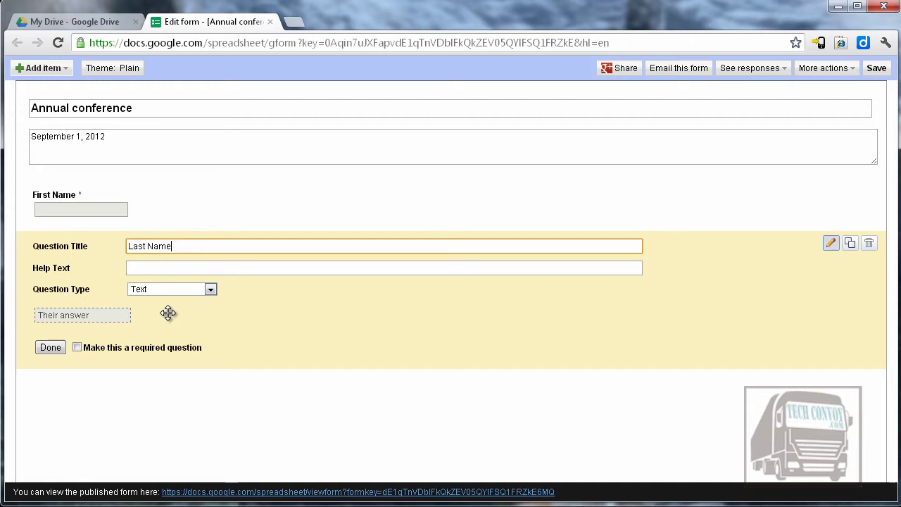
left_click(76, 347)
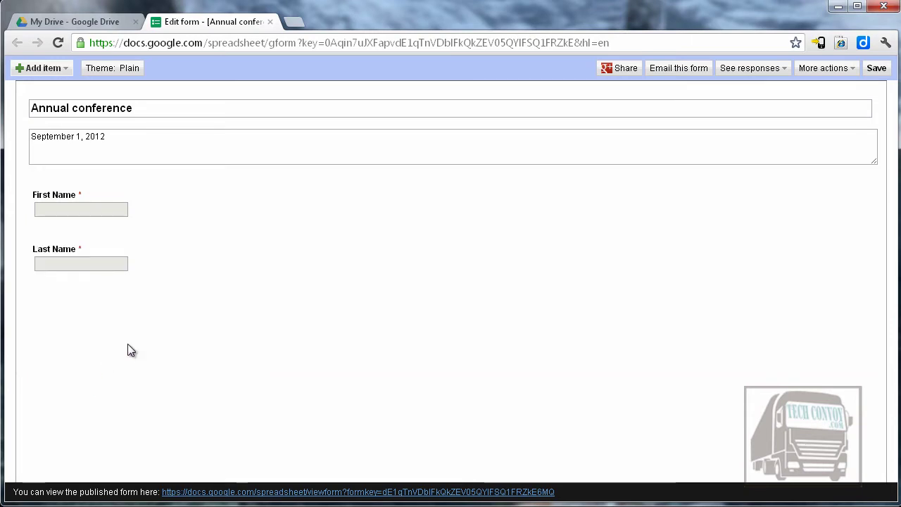
Add an optional text question titled 'Employer' below Last Name
left_click(51, 73)
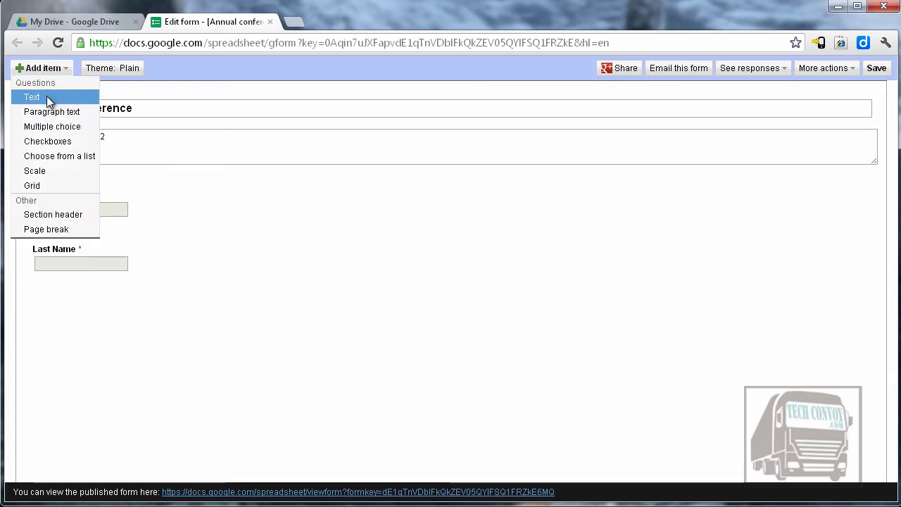
left_click(46, 95)
left_click(251, 300)
type("E")
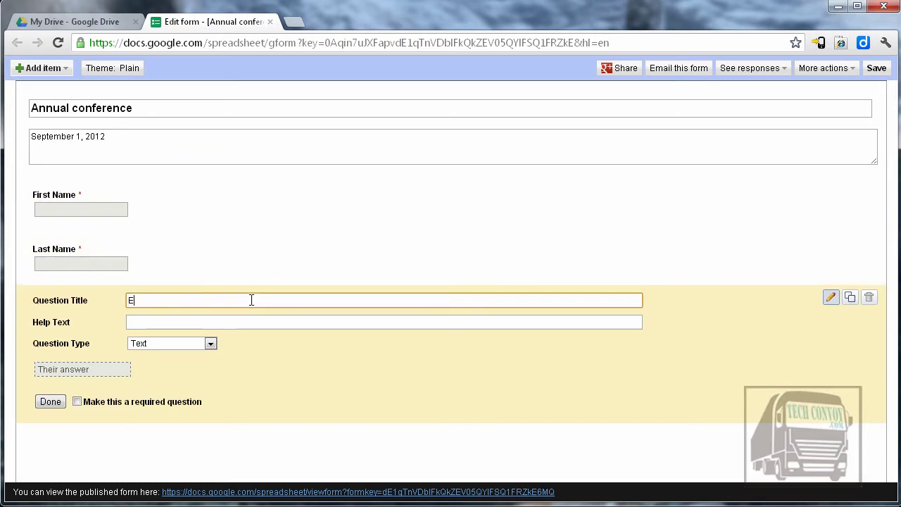
type("mployer")
key("Tab")
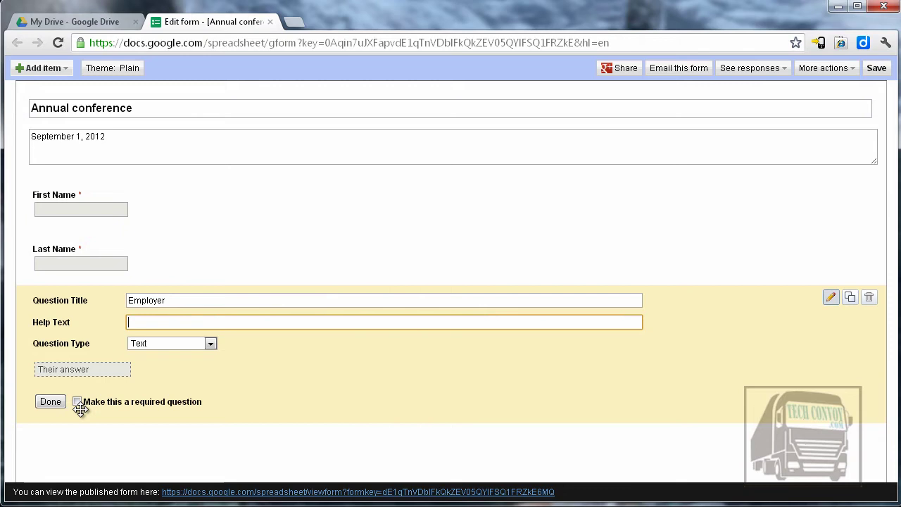
left_click(51, 402)
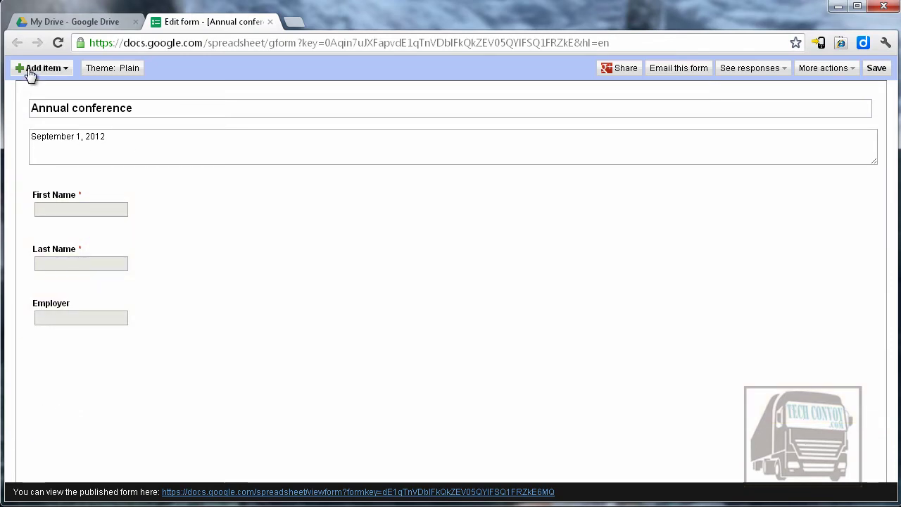
Add a multiple-choice question titled 'How did you hear about the conference?'
left_click(31, 74)
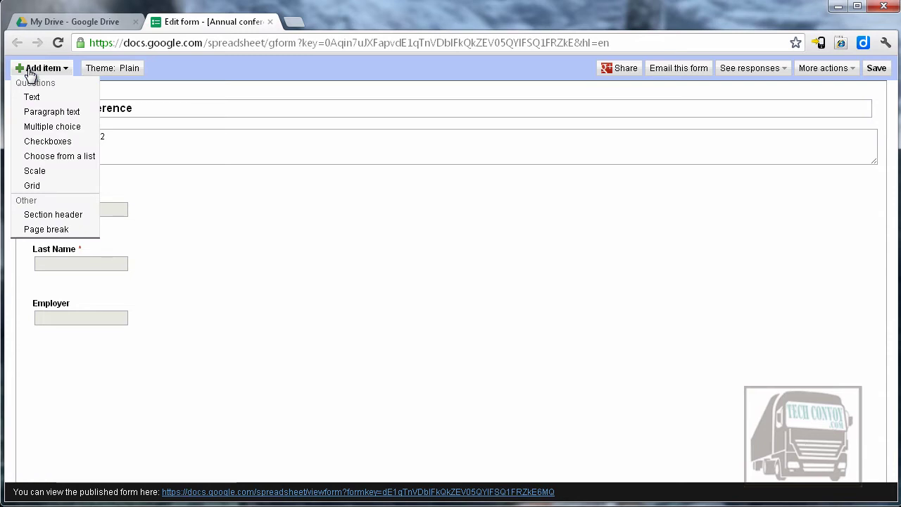
left_click(60, 134)
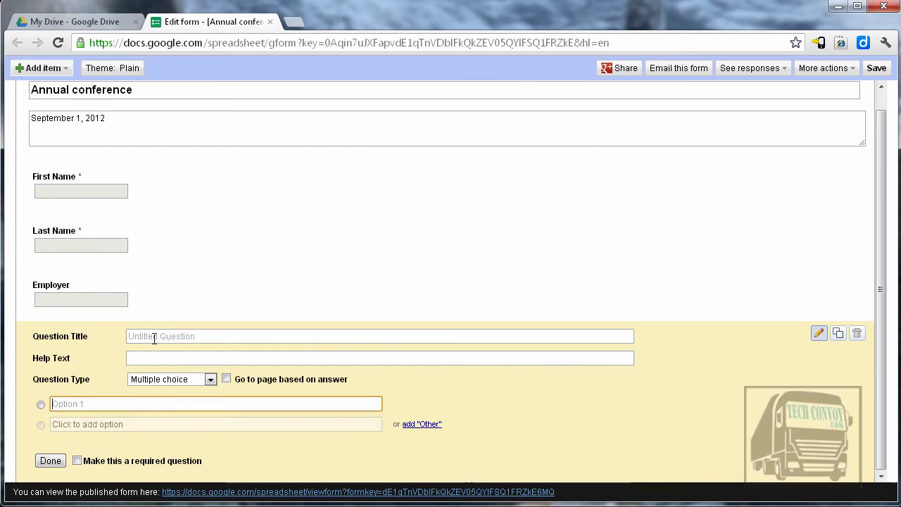
type("How d")
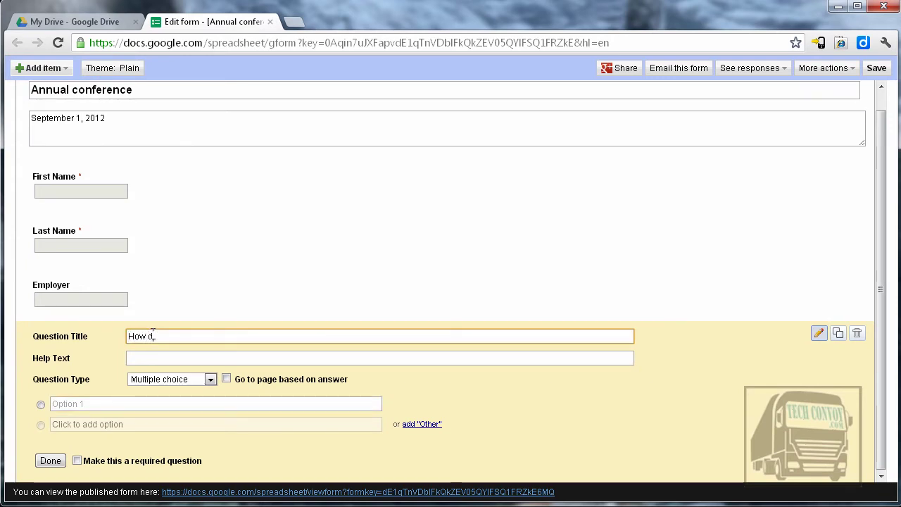
type("id you hear a")
type("bout the confe")
type("rence?")
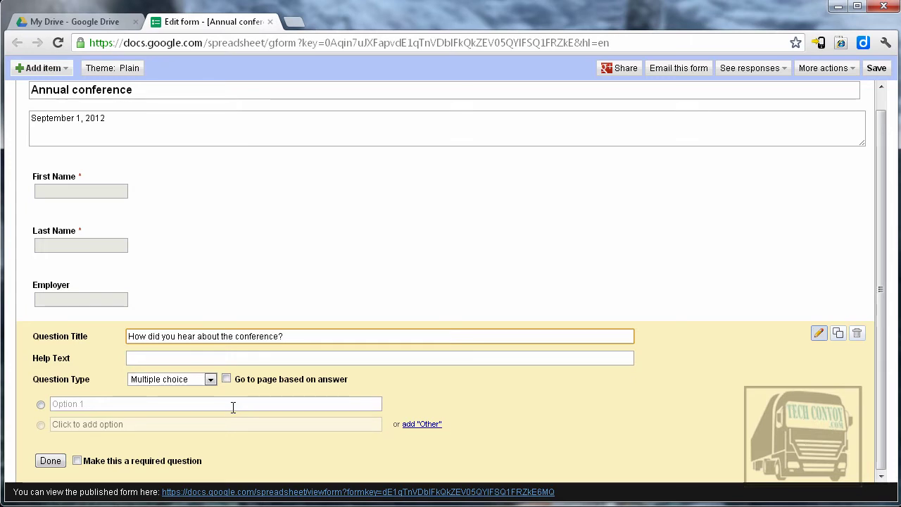
left_click(233, 407)
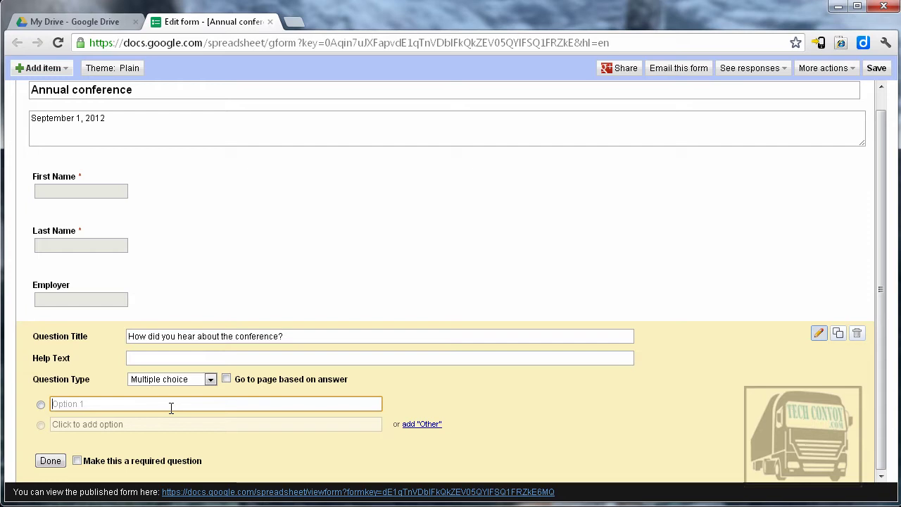
Enter the choices Website, Internet Search, Listserv, Newsletter and Colleague
type("Website")
left_click(164, 424)
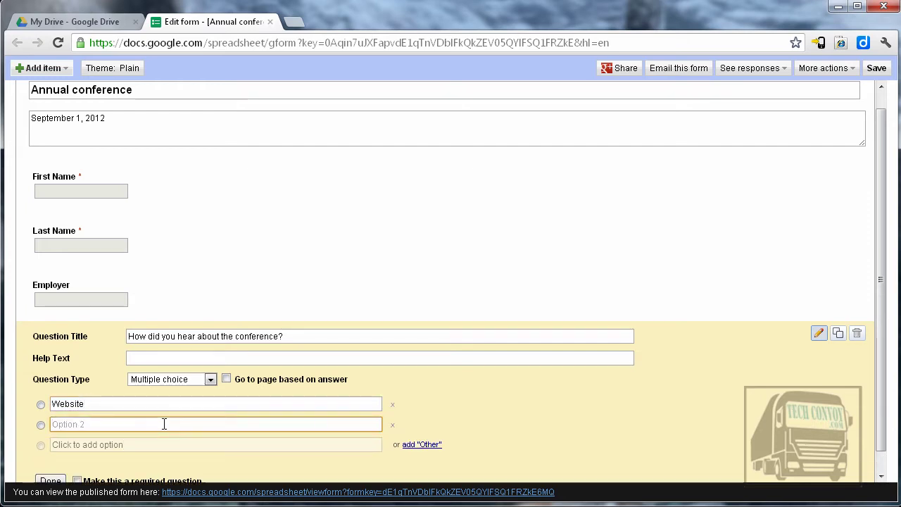
type("Intern")
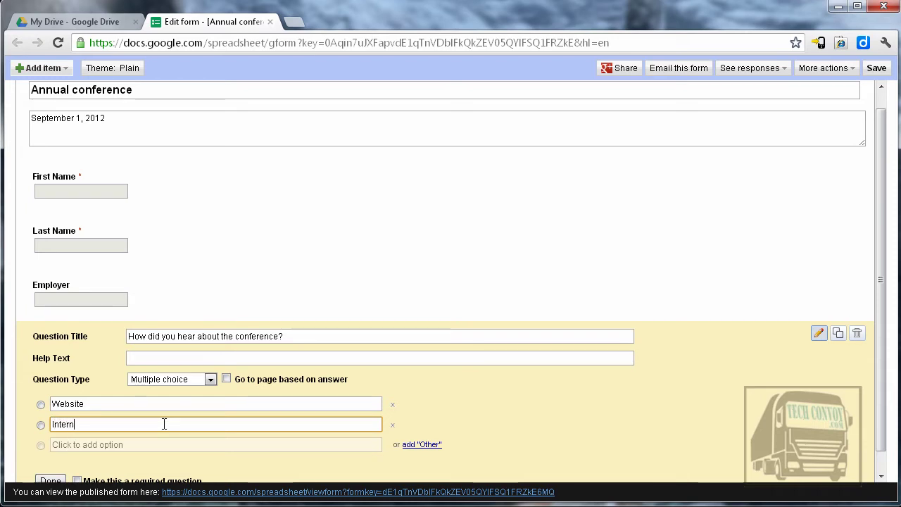
type("et Searc")
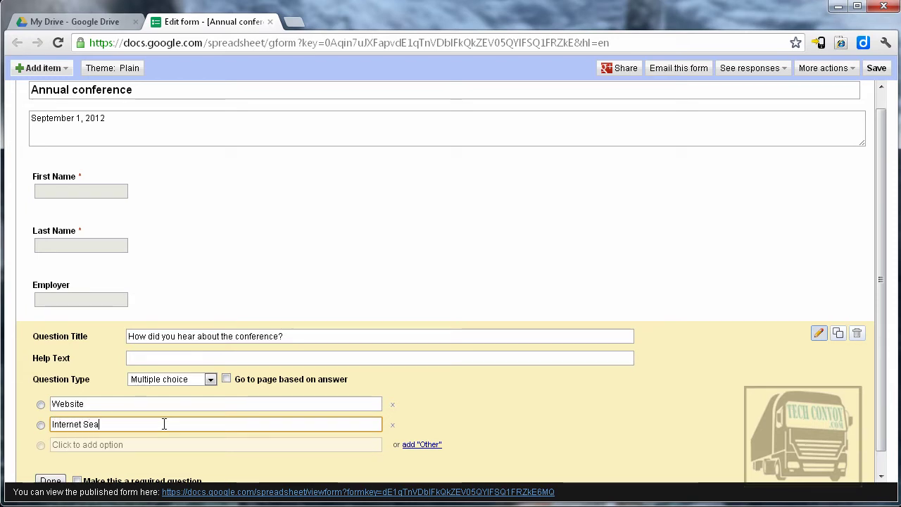
type("h")
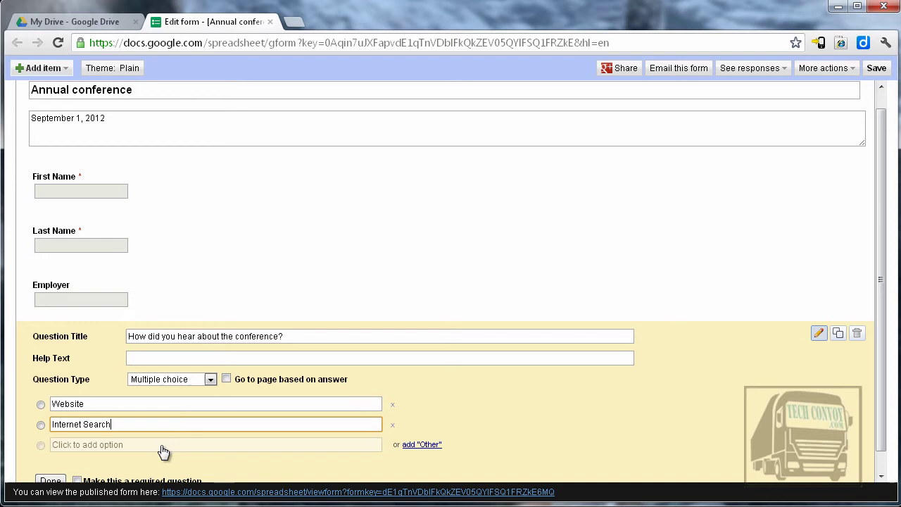
left_click(161, 444)
type("stserv")
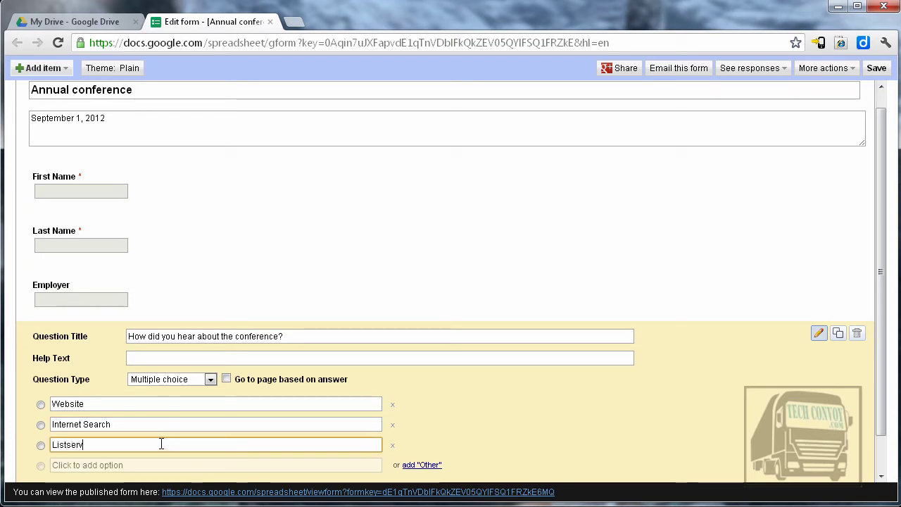
left_click(153, 465)
type("New")
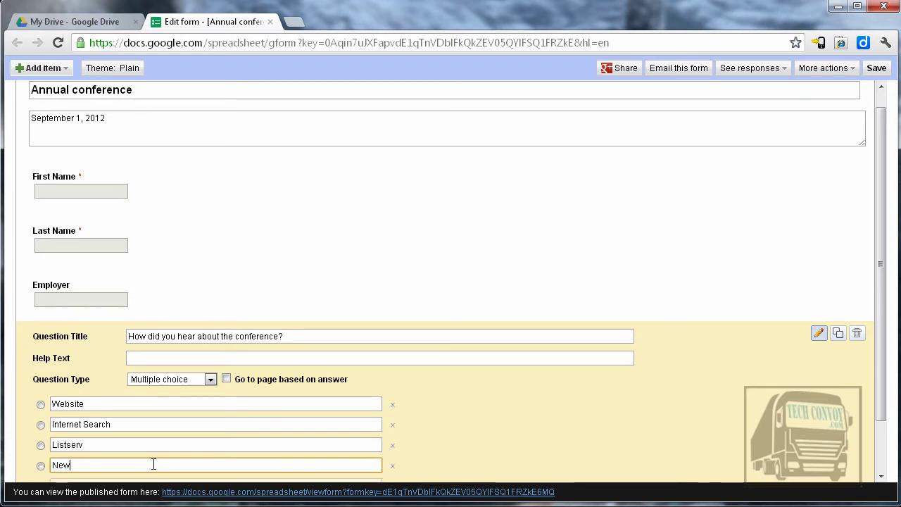
type("sletter")
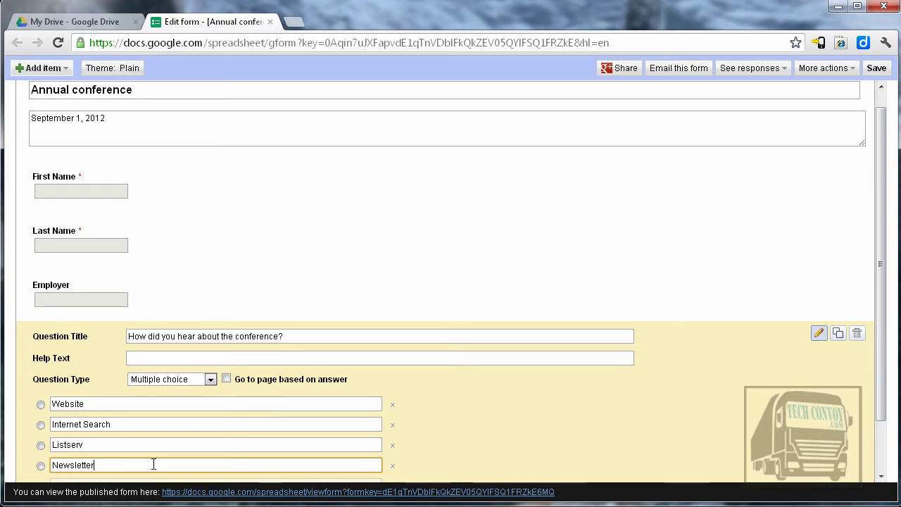
scroll(152, 464, "down", 1)
left_click(139, 425)
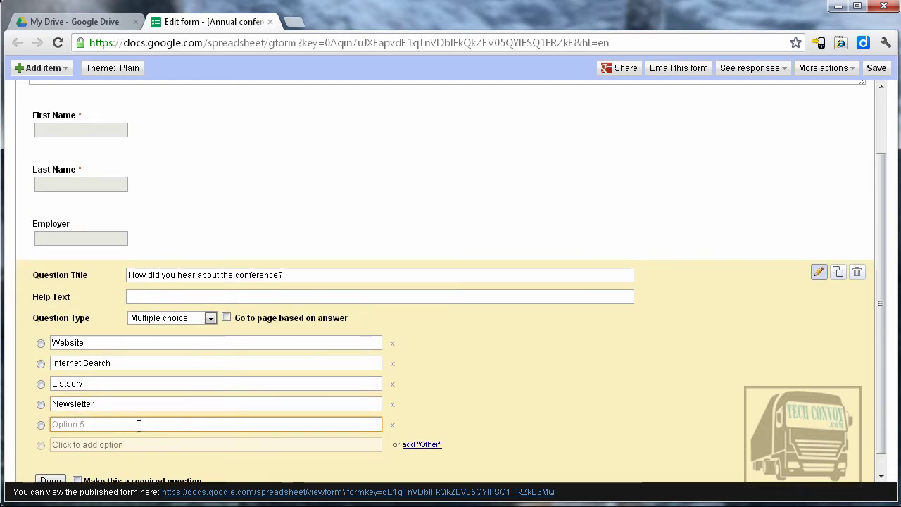
type("Colleagu")
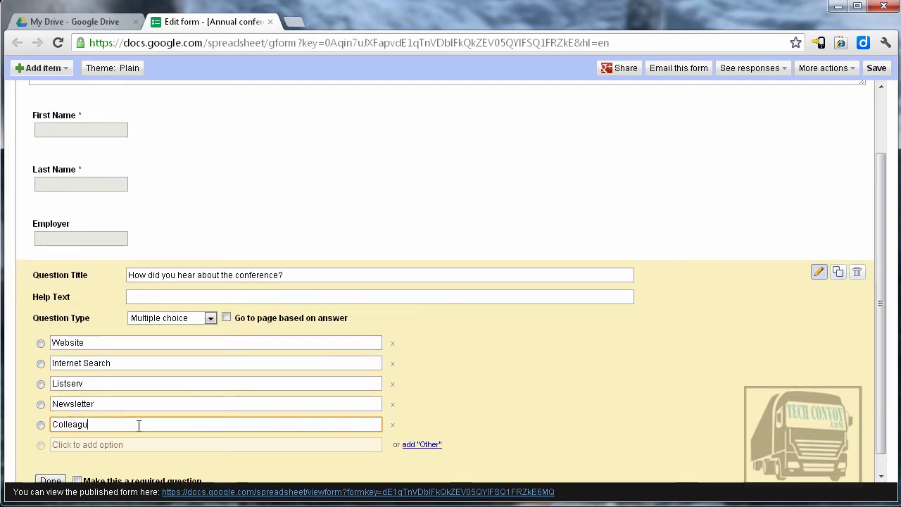
type("e")
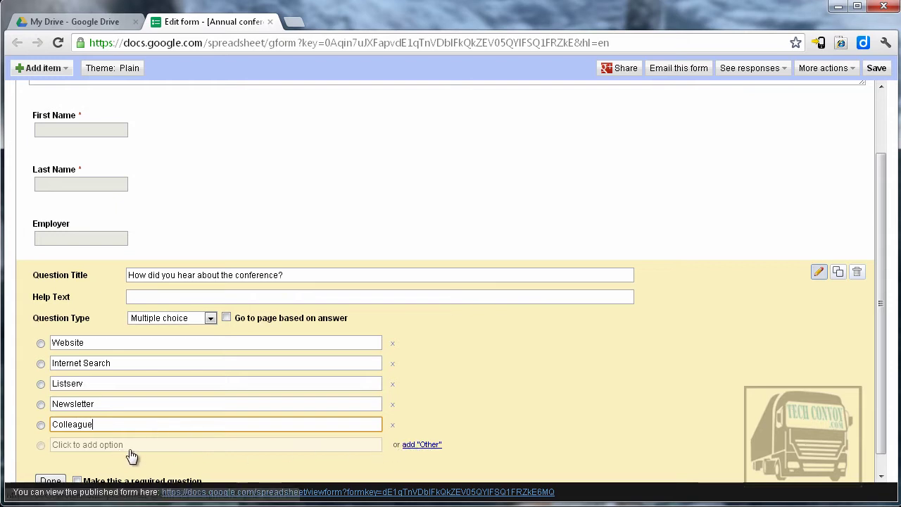
Add an 'Other' choice and make the question required
left_click(420, 444)
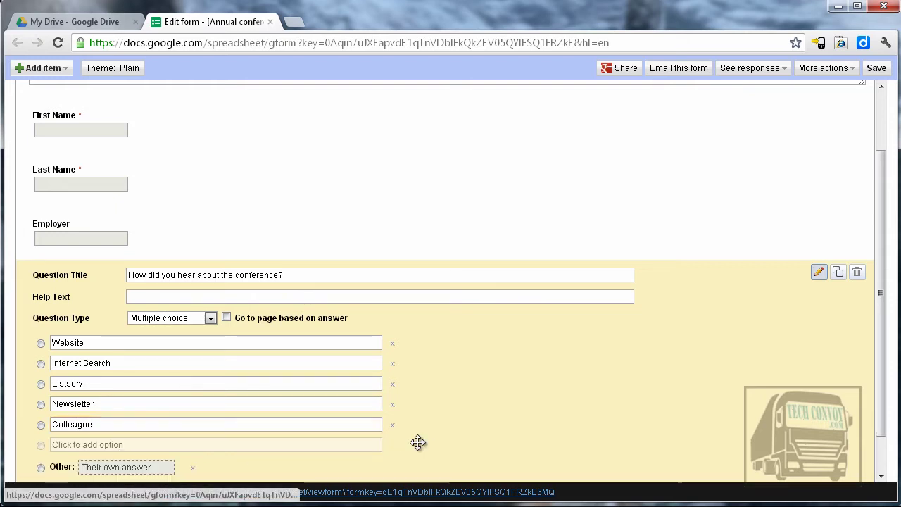
scroll(291, 436, "down", 1)
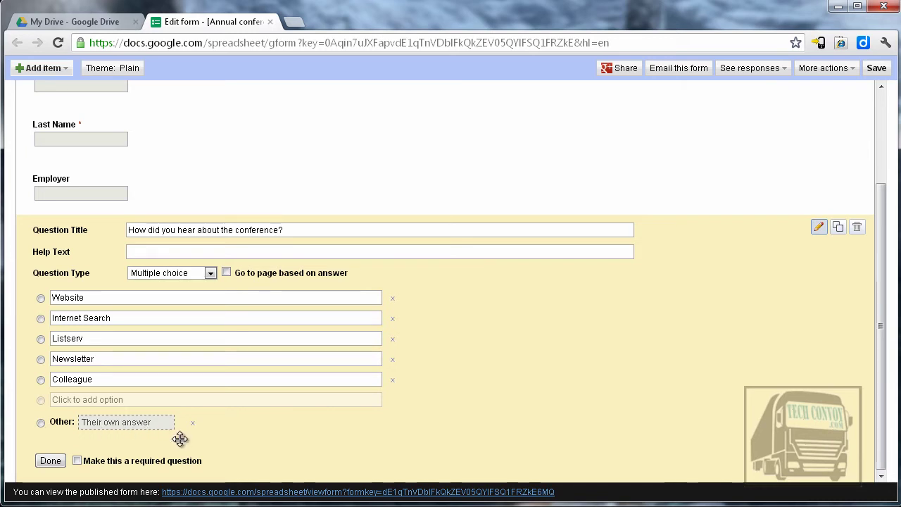
left_click(77, 461)
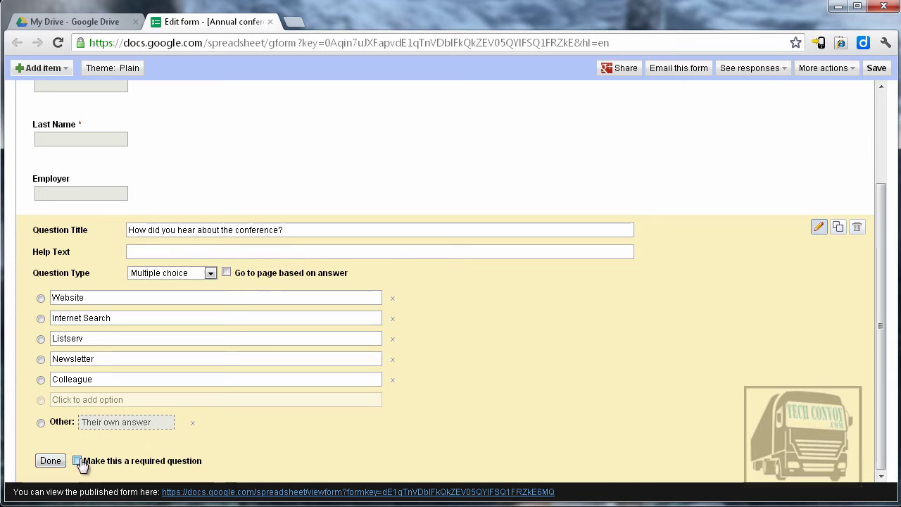
left_click(47, 462)
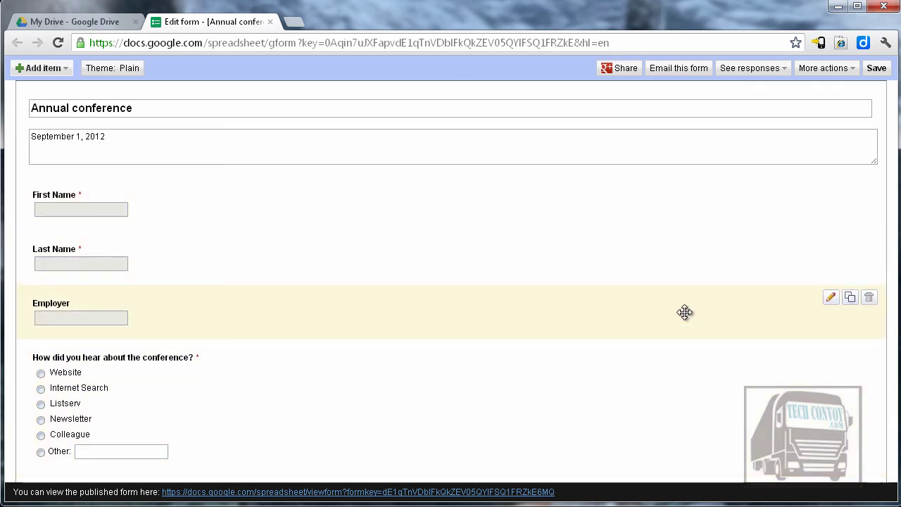
Add a 'Special Needs' paragraph question with help text 'Please list any special help you require'
left_click(49, 72)
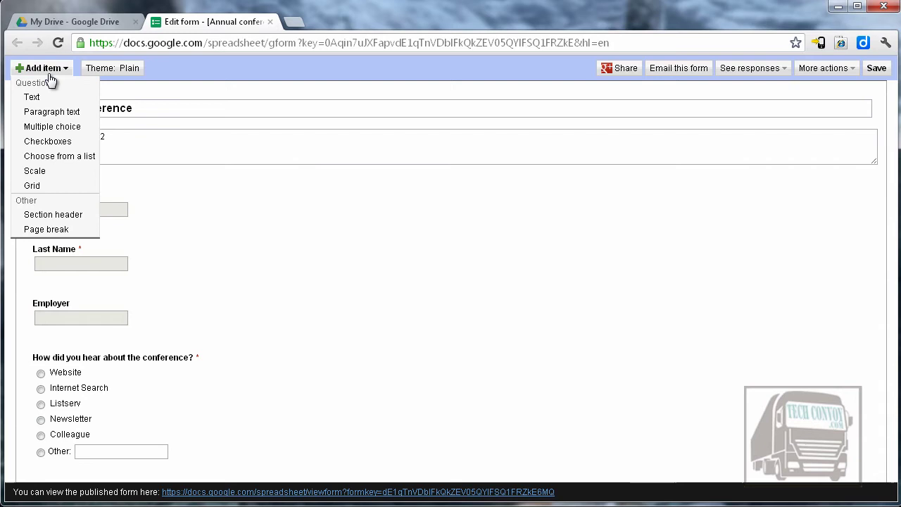
left_click(60, 115)
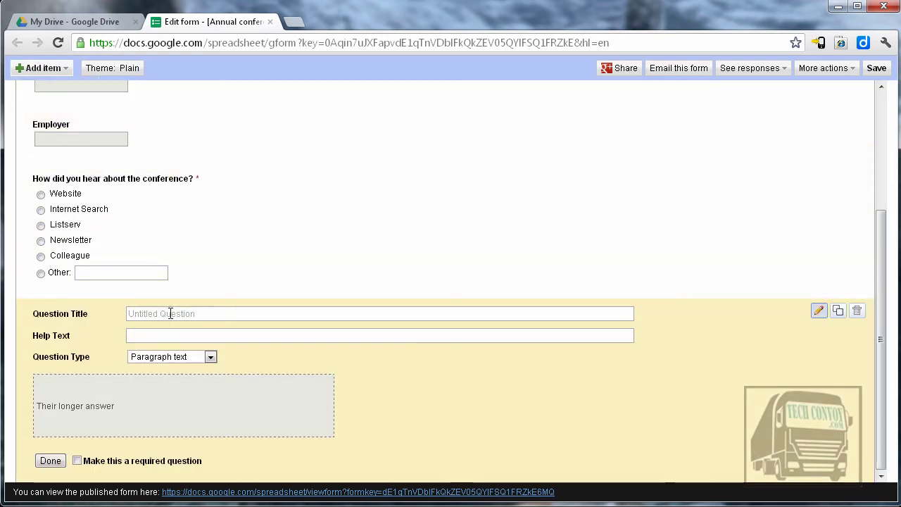
left_click(170, 313)
type("Special N")
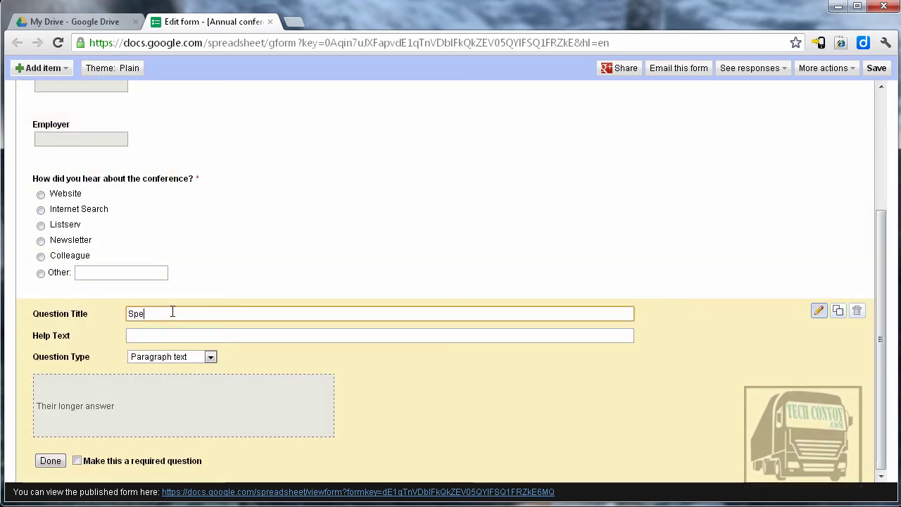
type("eeds")
left_click(168, 333)
type("Please lis")
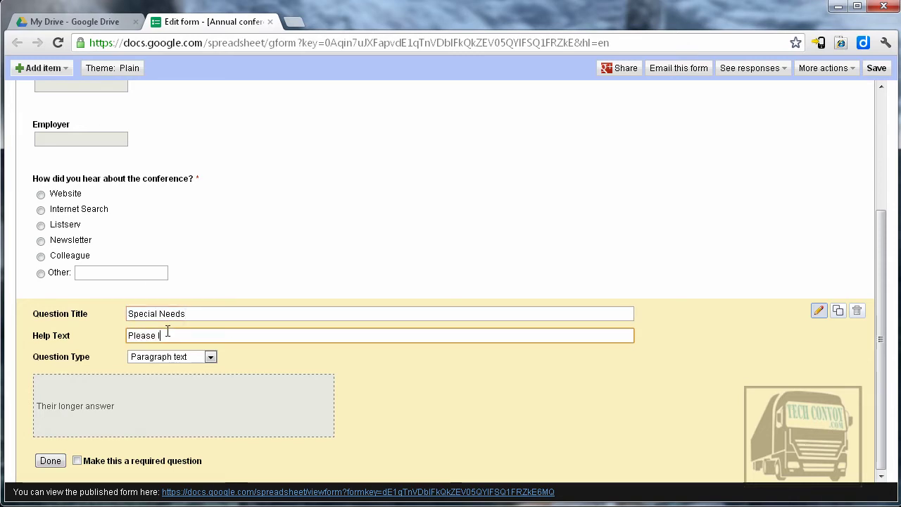
type("t any sp")
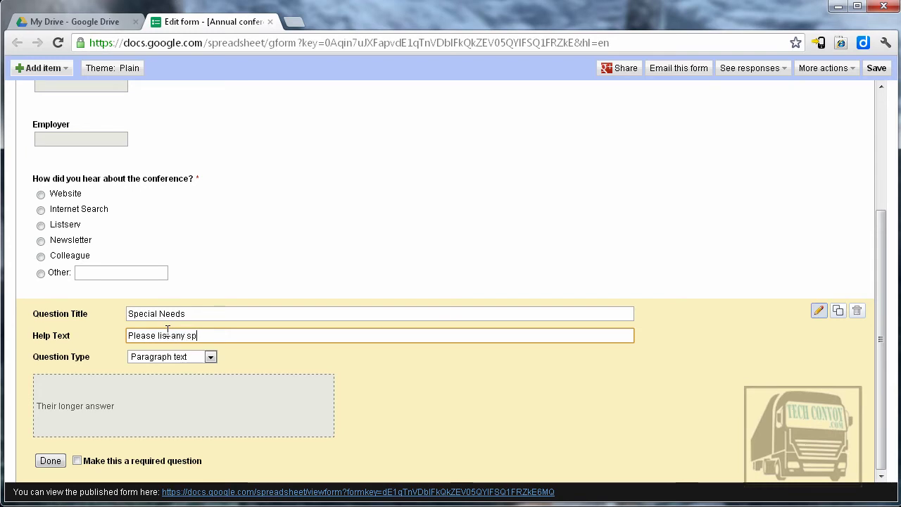
type("ecial help ")
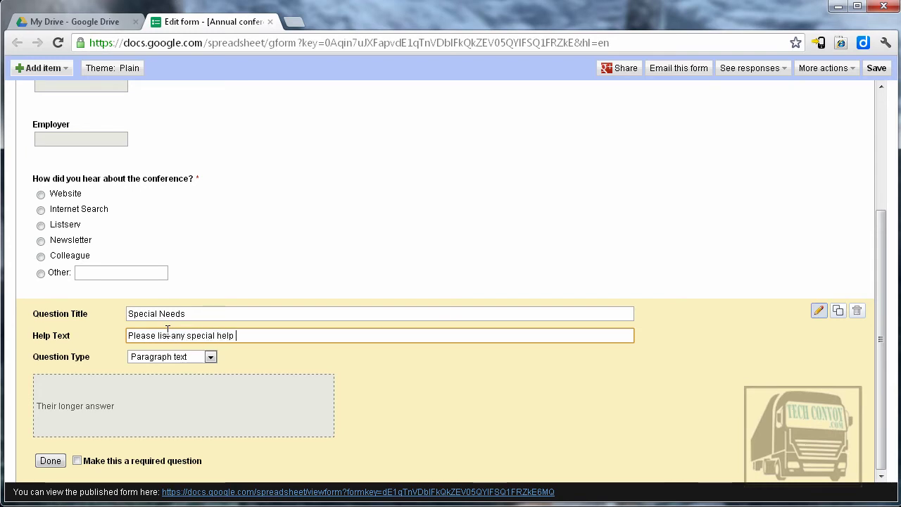
type("r")
key("BackSpace")
key("BackSpace")
type("require")
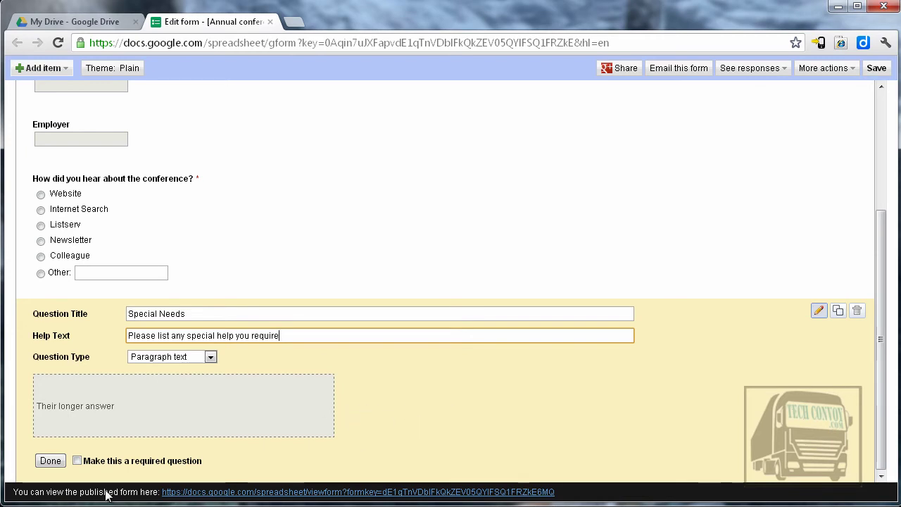
left_click(45, 465)
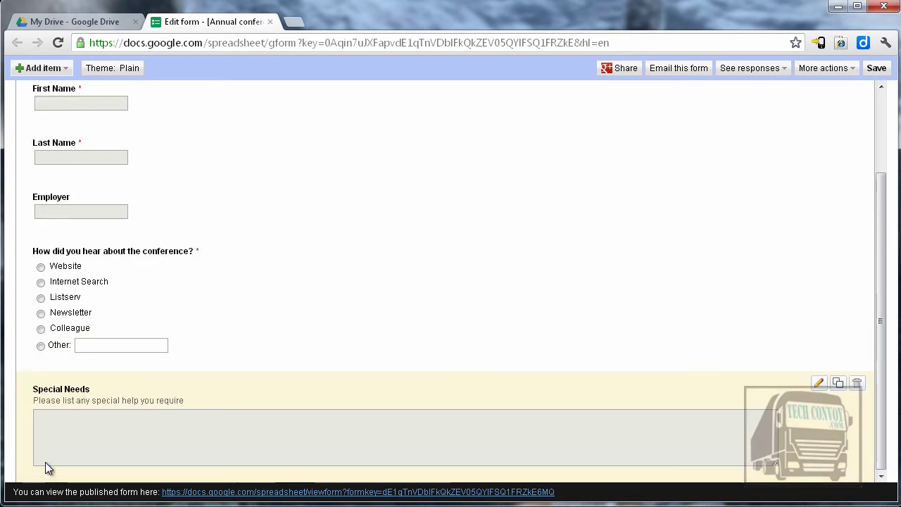
Retitle the form 'Annual Conference RSVP'
scroll(879, 305, "up", 2)
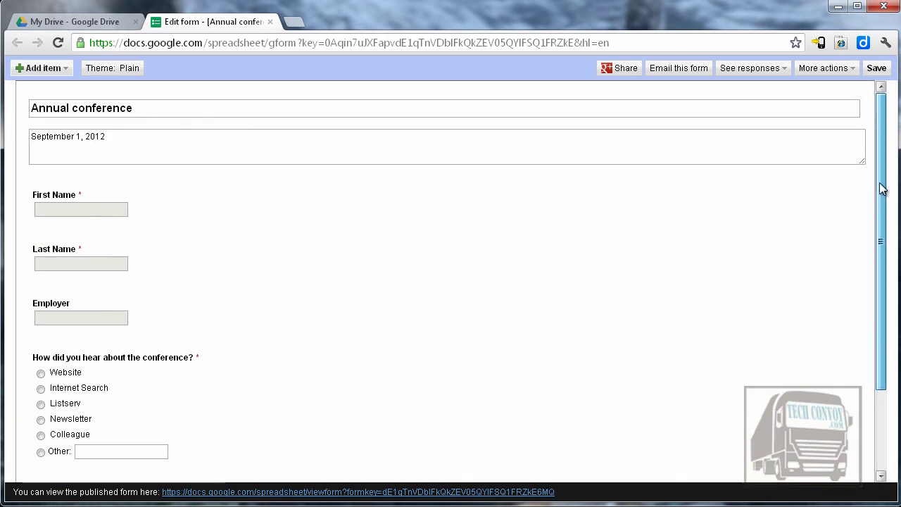
left_click(279, 108)
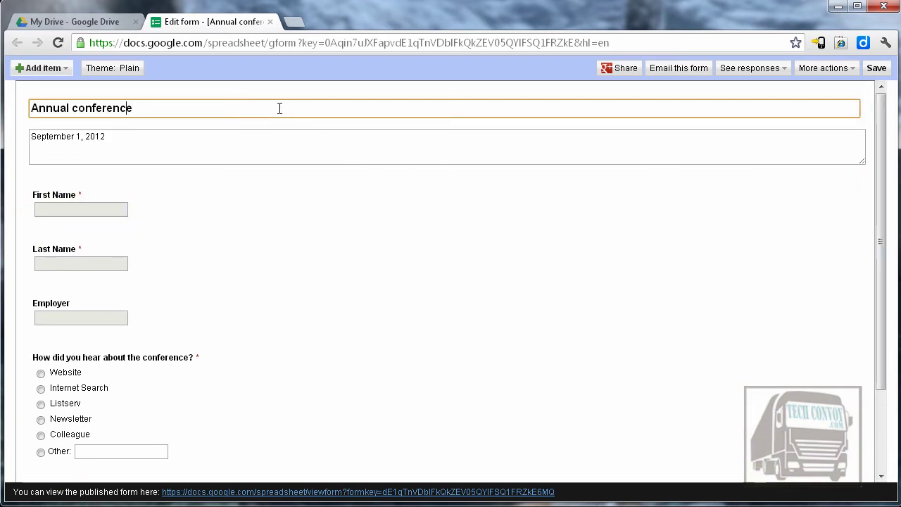
key("ctrl+Left")
key("Delete")
type("C")
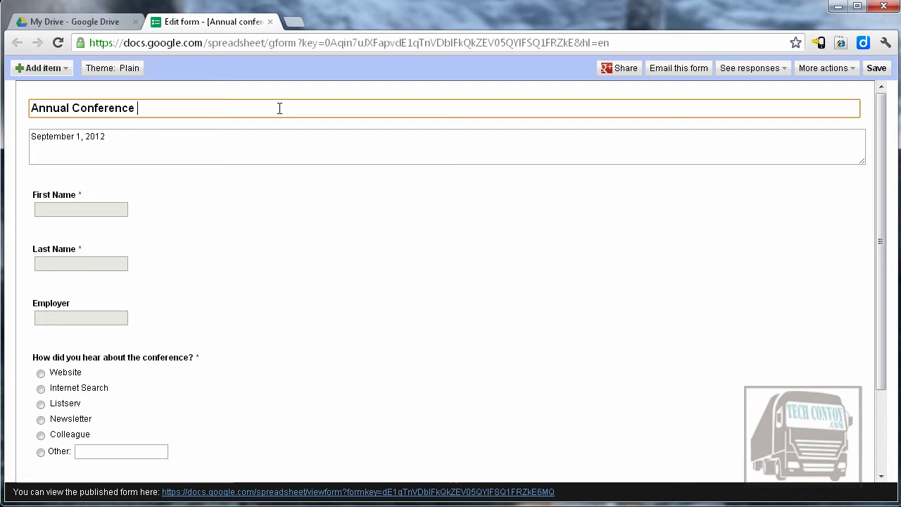
key("End")
type("RSVP")
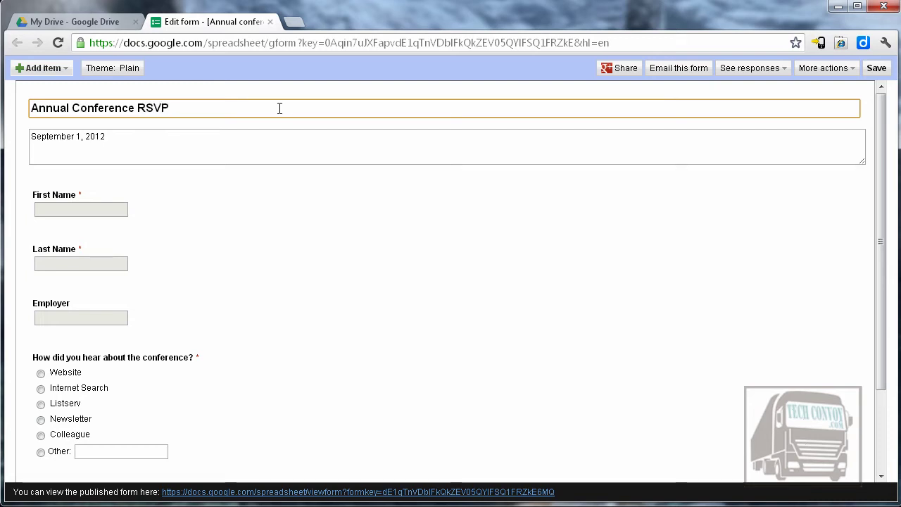
Apply the Blue Birds theme to the form
mouse_move(885, 195)
left_mouse_down()
mouse_move(886, 289)
mouse_move(882, 167)
left_mouse_up()
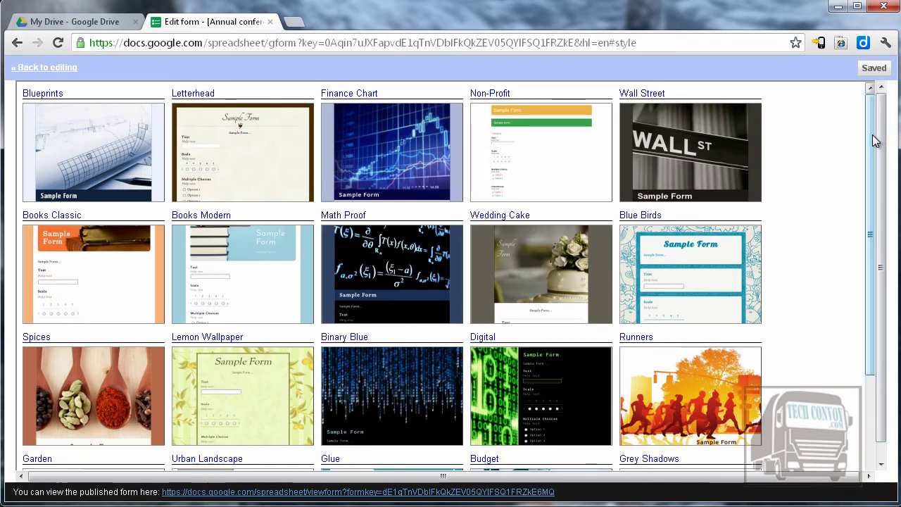
left_click_drag(872, 134, 884, 282)
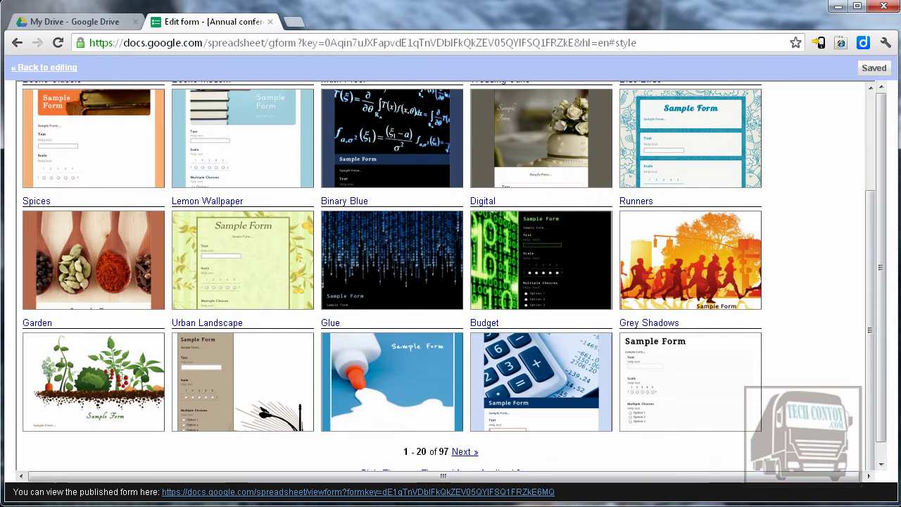
left_click_drag(873, 258, 873, 163)
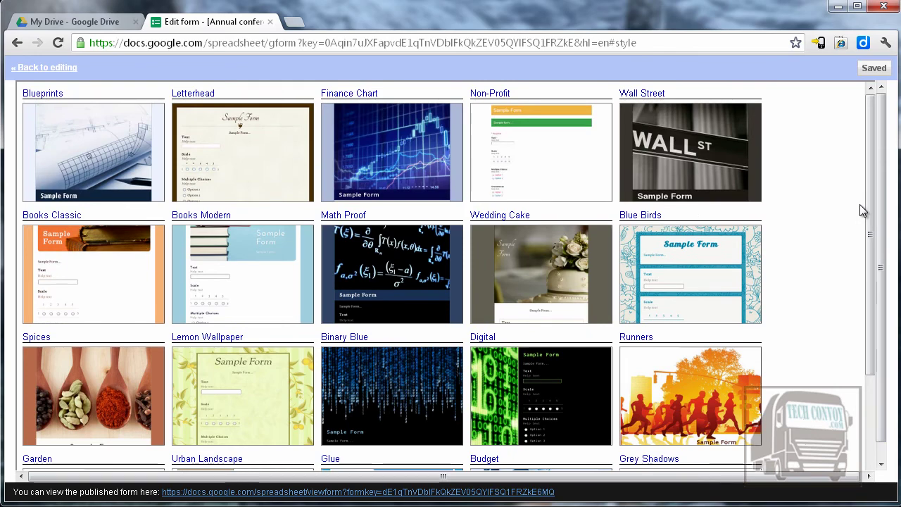
left_click(714, 274)
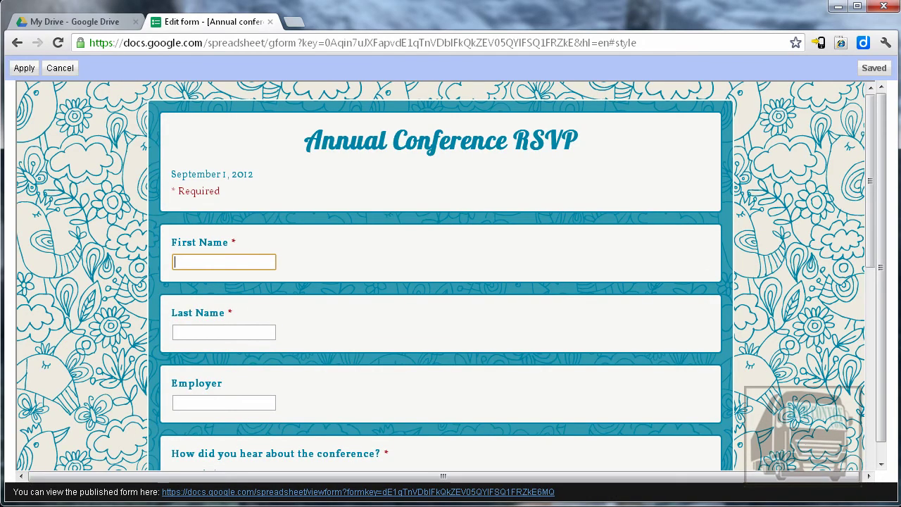
mouse_move(871, 153)
left_mouse_down()
mouse_move(870, 326)
mouse_move(867, 127)
left_mouse_up()
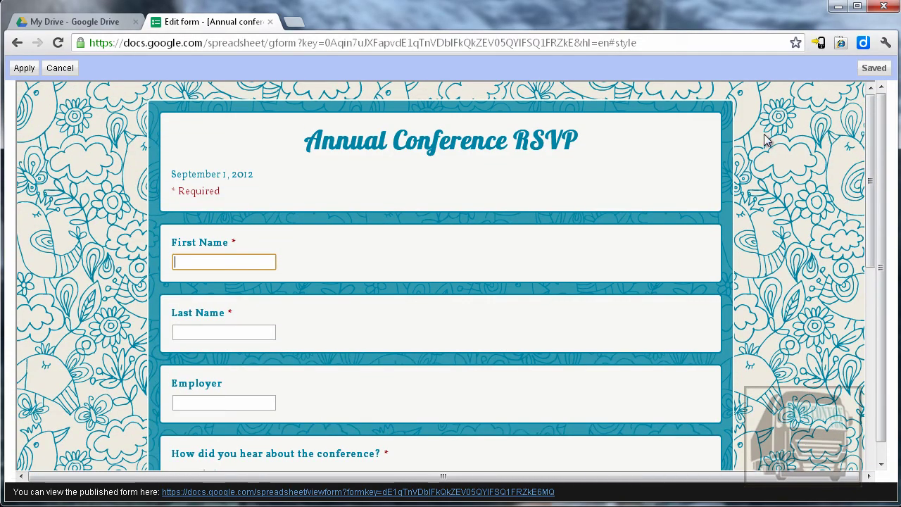
left_click(25, 69)
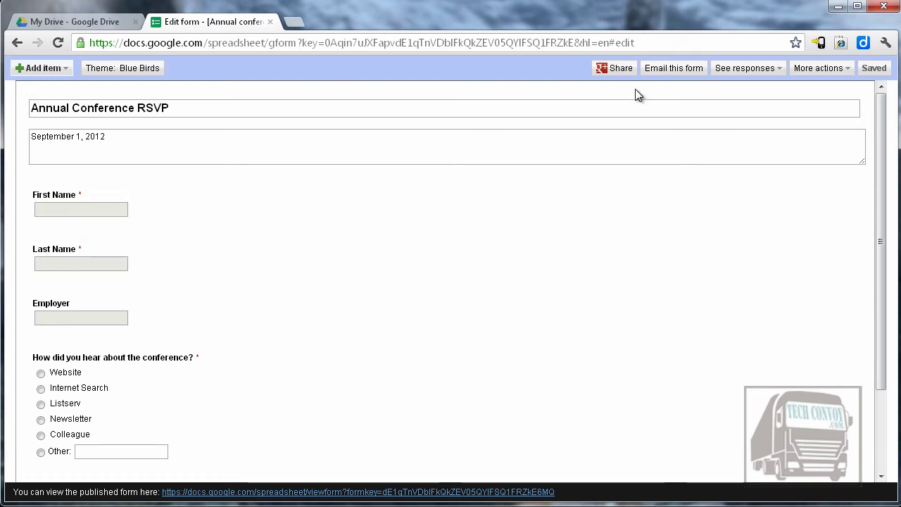
left_click(673, 69)
left_click(513, 232)
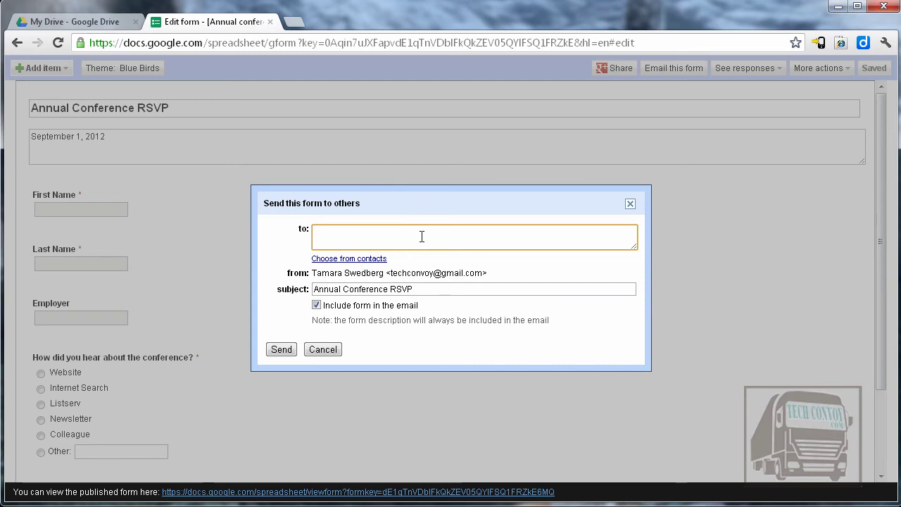
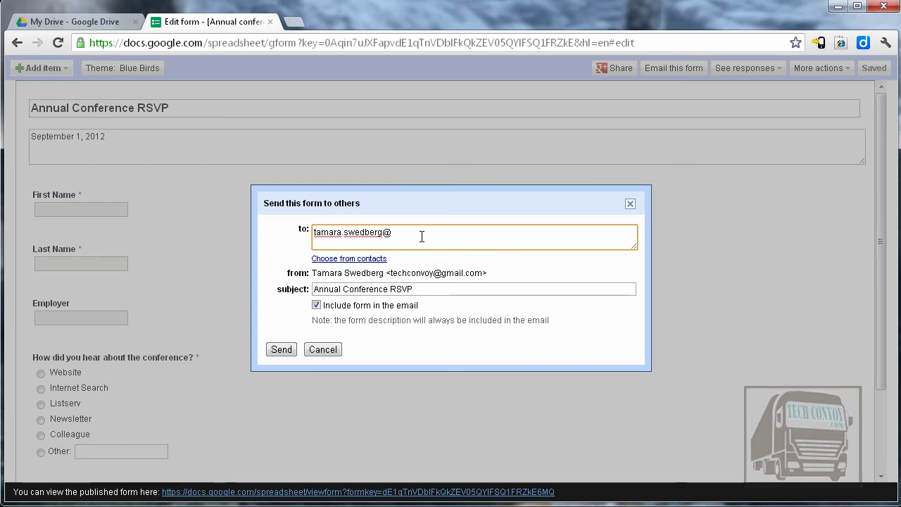
left_click(281, 349)
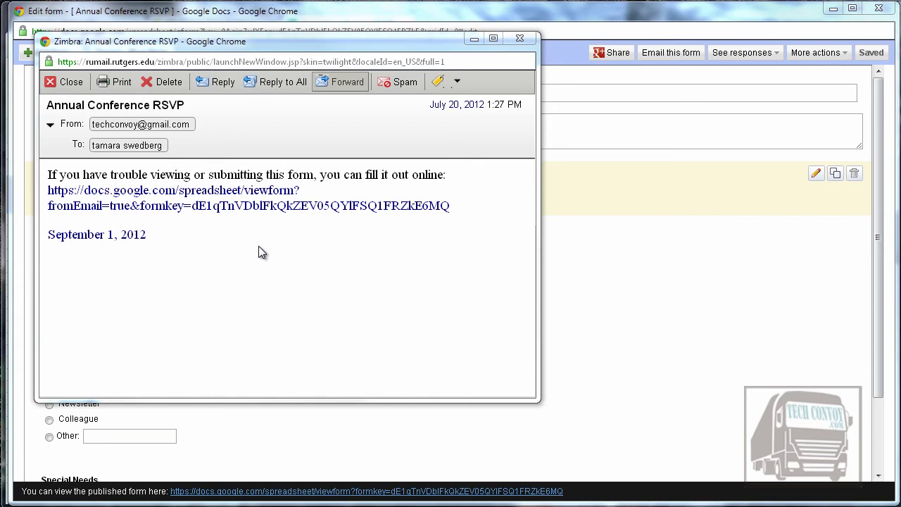
Open the live RSVP form from the link in the Zimbra email
left_click(227, 207)
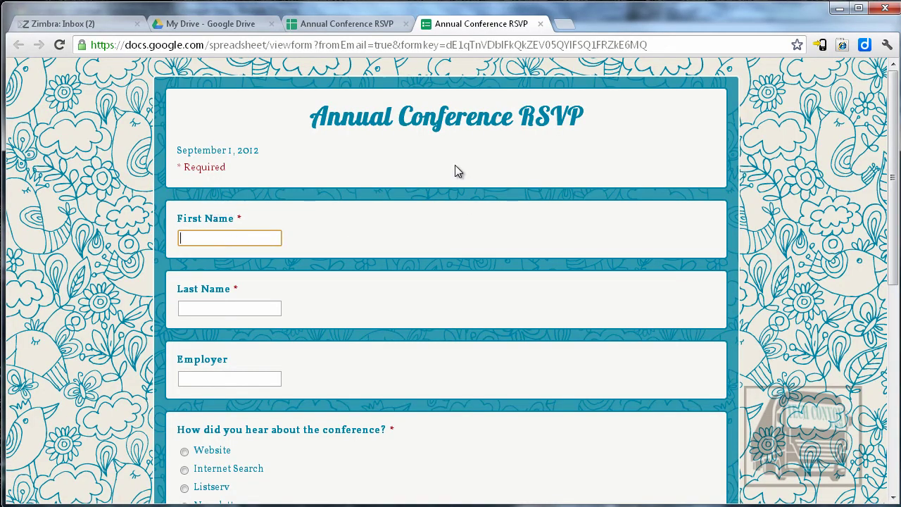
mouse_move(897, 150)
left_mouse_down()
mouse_move(880, 338)
mouse_move(892, 145)
left_mouse_up()
Close the live form and open the Annual Conference RSVP spreadsheet from My Drive
left_click(885, 8)
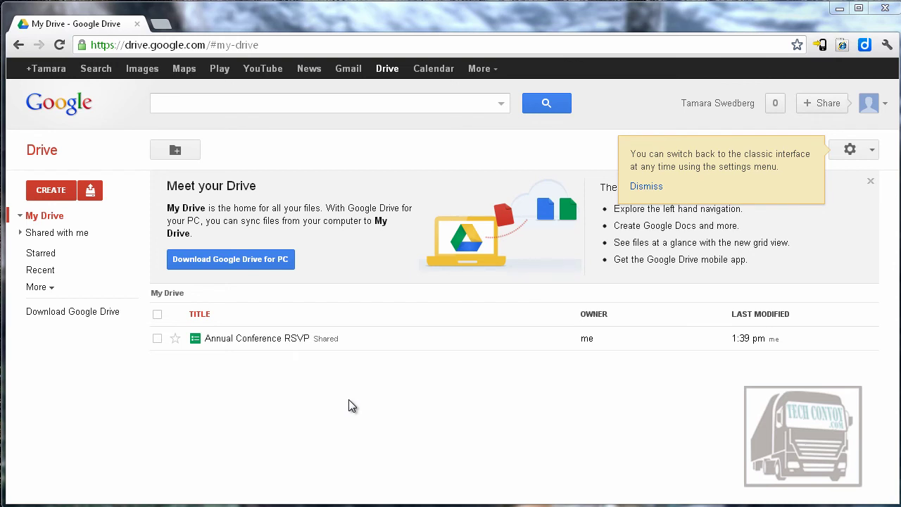
left_click(231, 339)
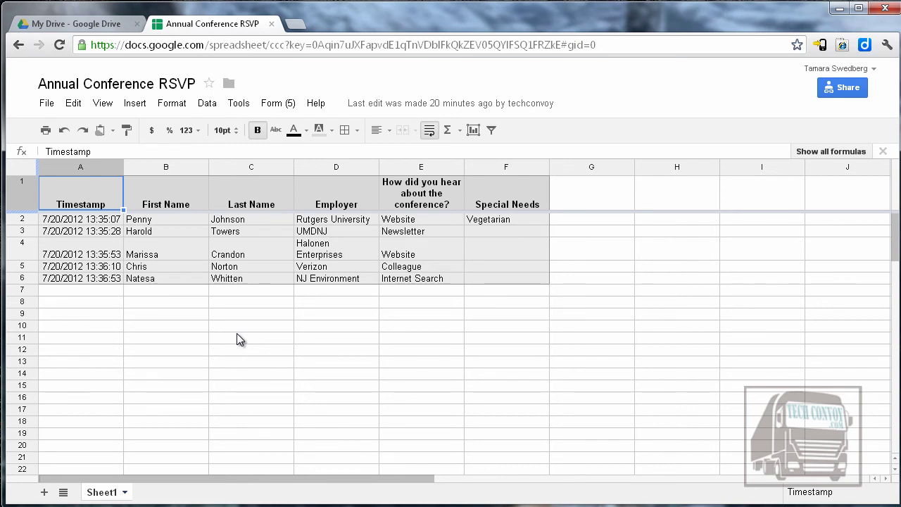
Open the linked form editor from the Form menu, then close that window
left_click(282, 107)
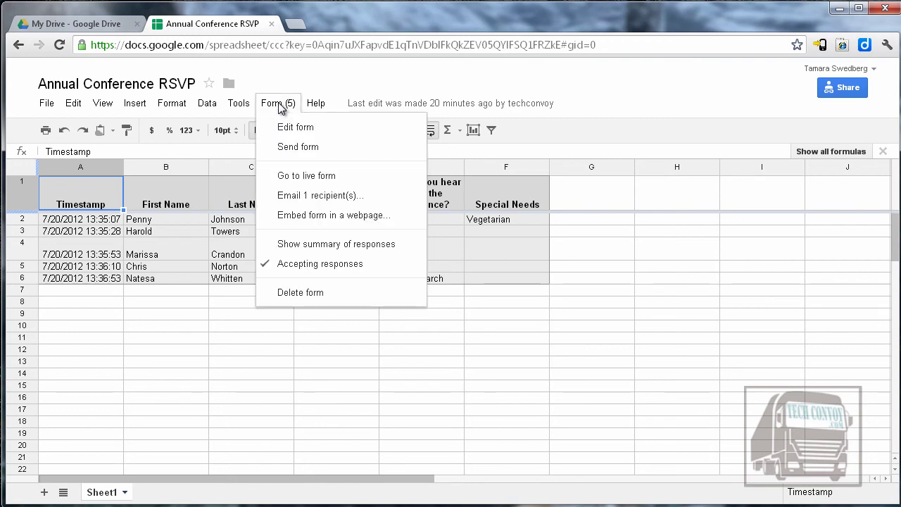
left_click(301, 132)
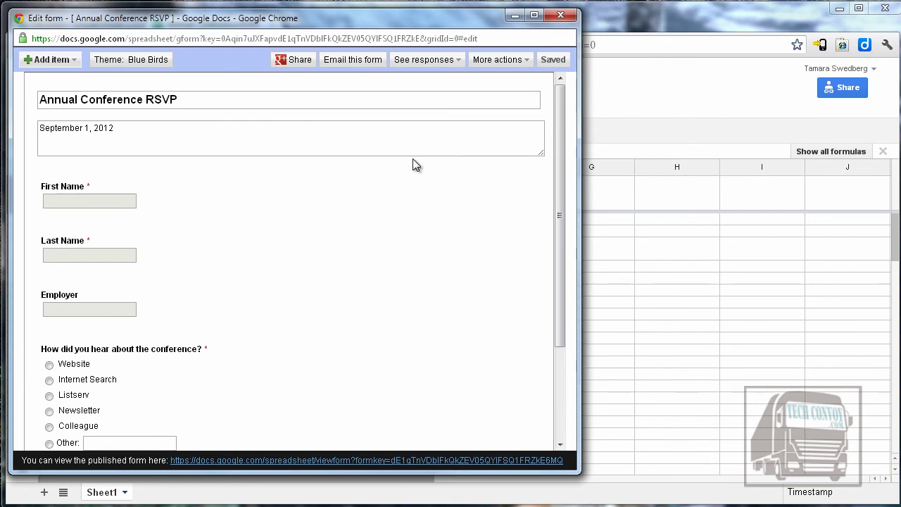
mouse_move(438, 220)
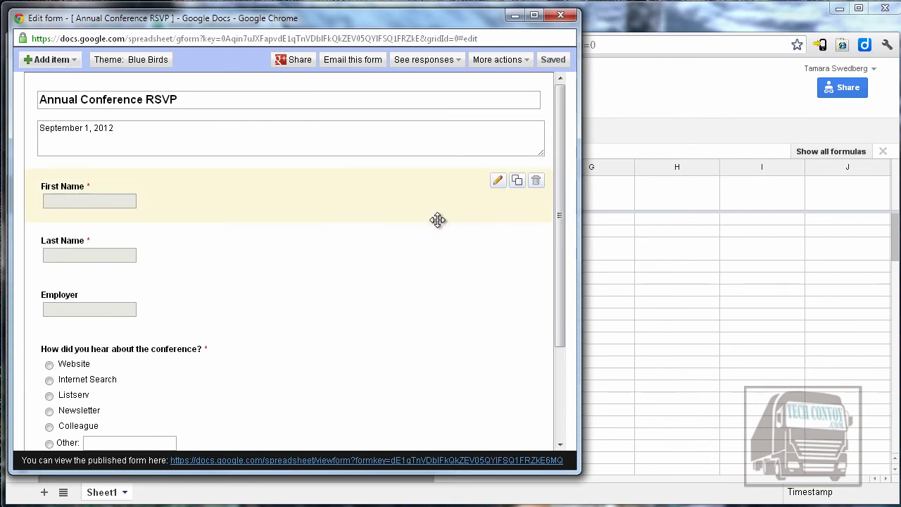
mouse_move(559, 252)
left_mouse_down()
mouse_move(556, 339)
mouse_move(553, 251)
left_mouse_up()
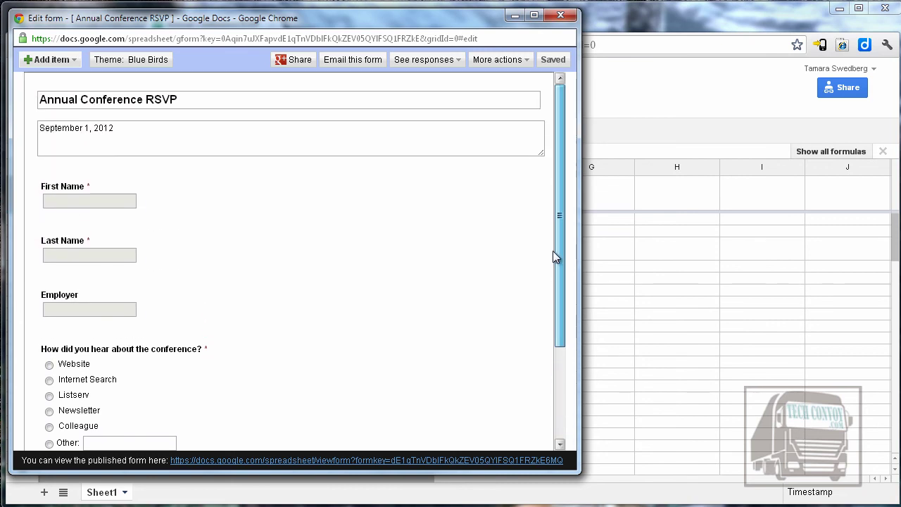
left_click(559, 16)
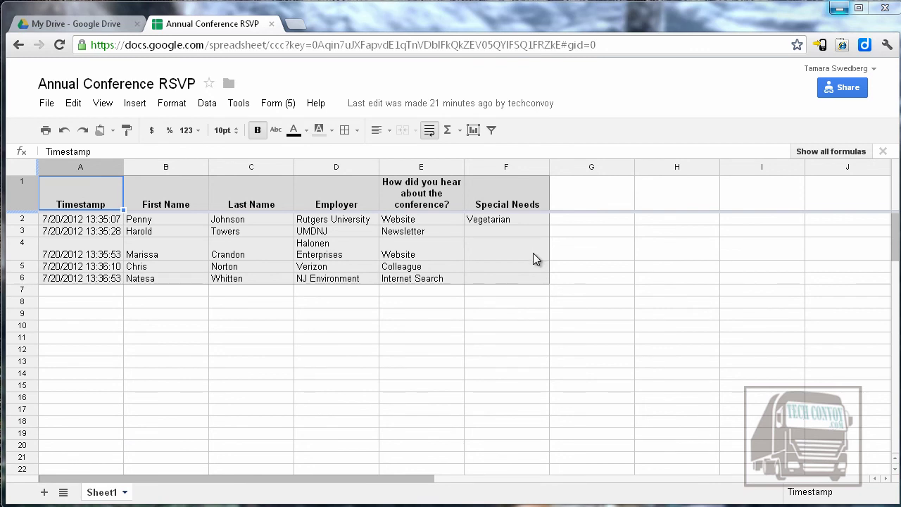
Browse the File > Download as formats without downloading anything
left_click(47, 103)
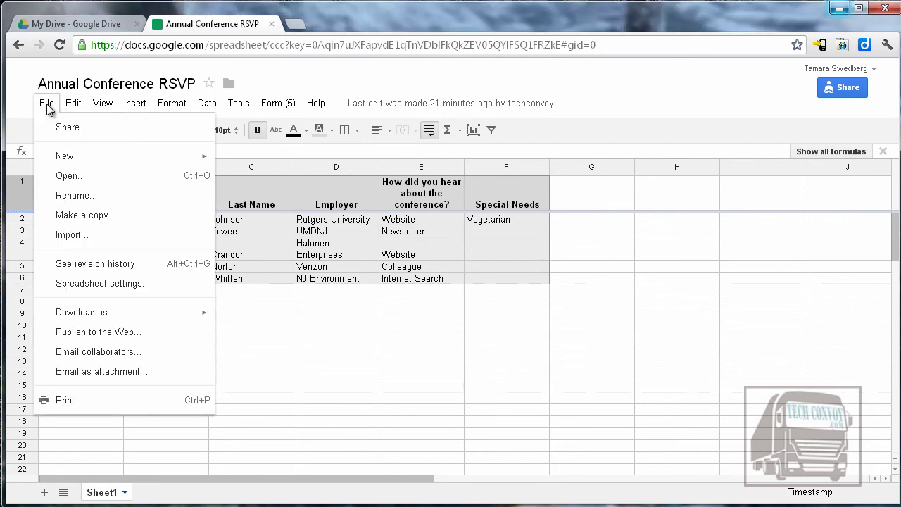
left_click(134, 317)
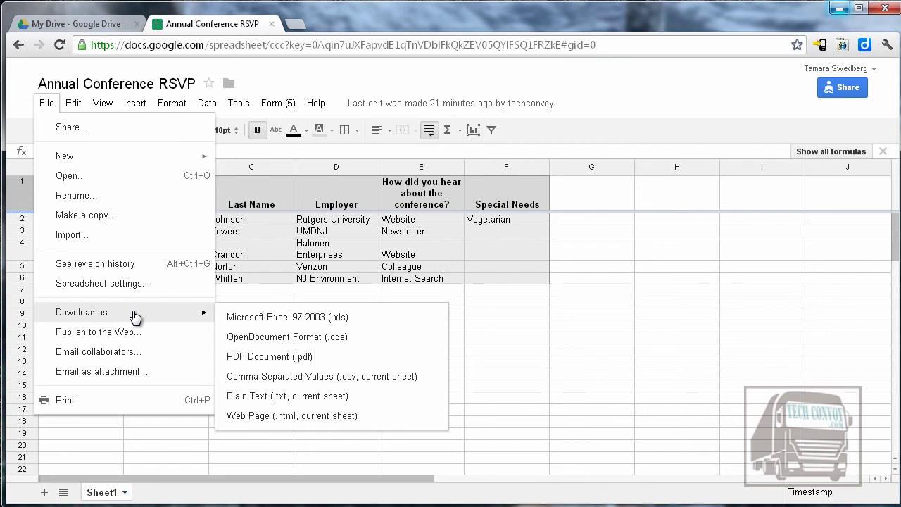
left_click(260, 317)
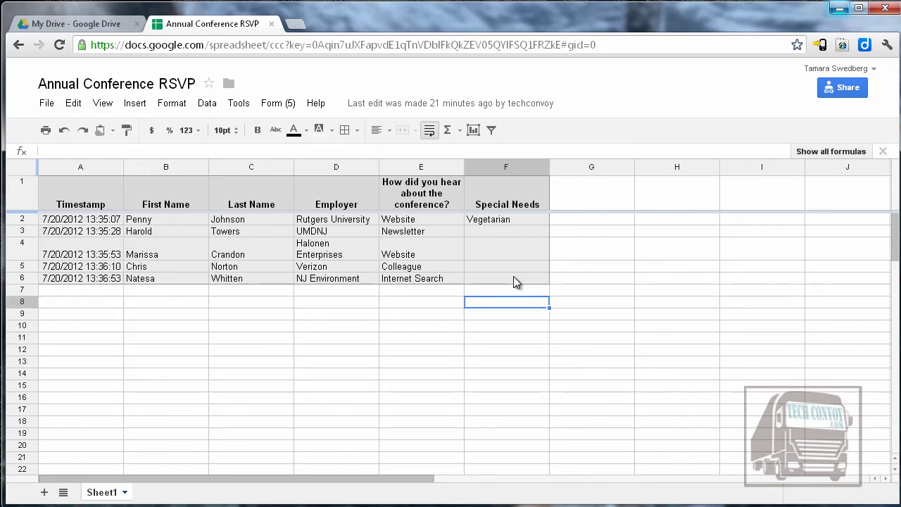
Copy the five response rows in A2:F6, then clear the selection
left_click_drag(513, 276, 78, 218)
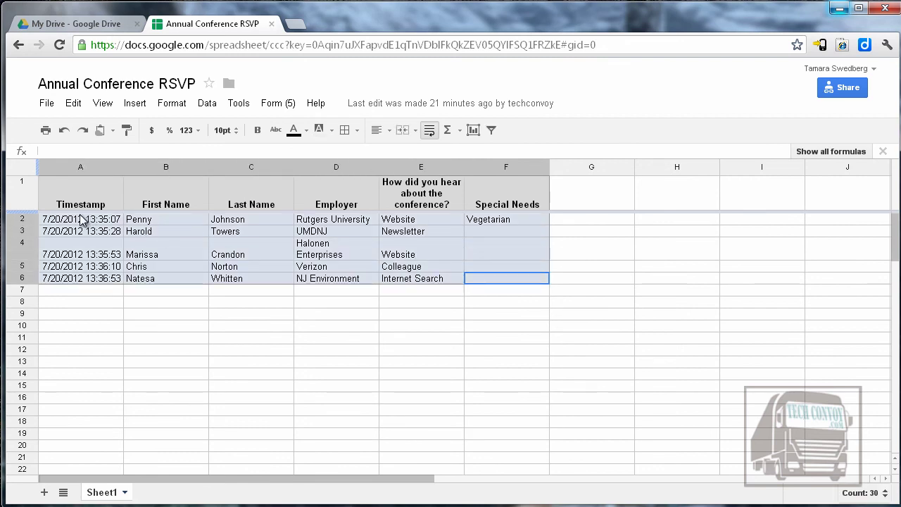
right_click(182, 239)
left_click(206, 273)
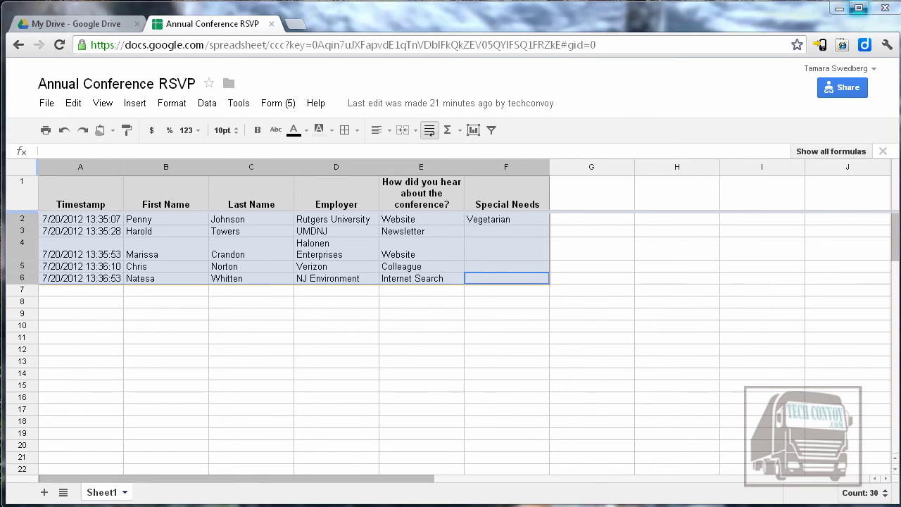
left_click(591, 302)
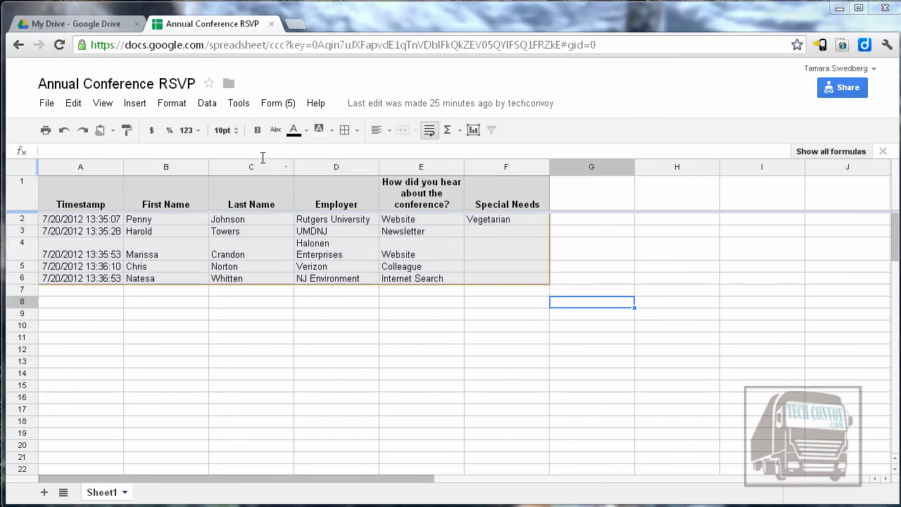
Add a notification rule emailing a daily digest whenever a user submits the form
left_click(238, 103)
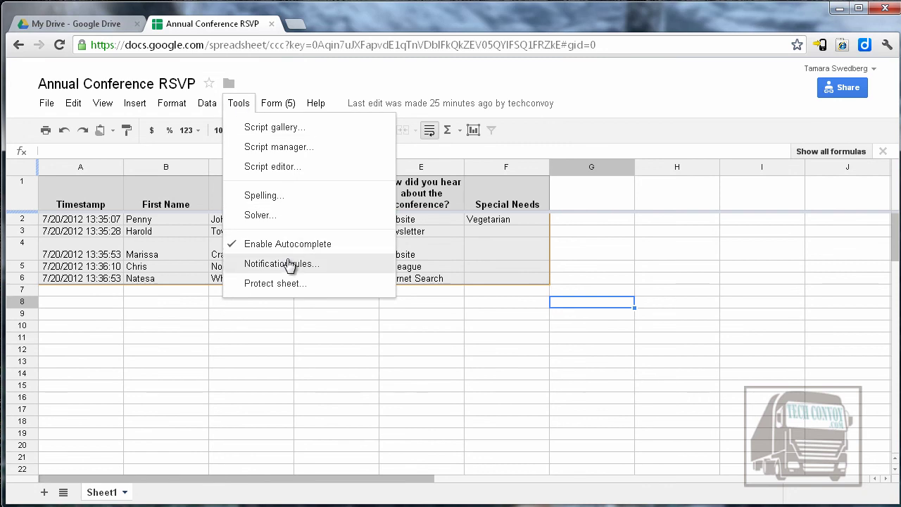
left_click(285, 264)
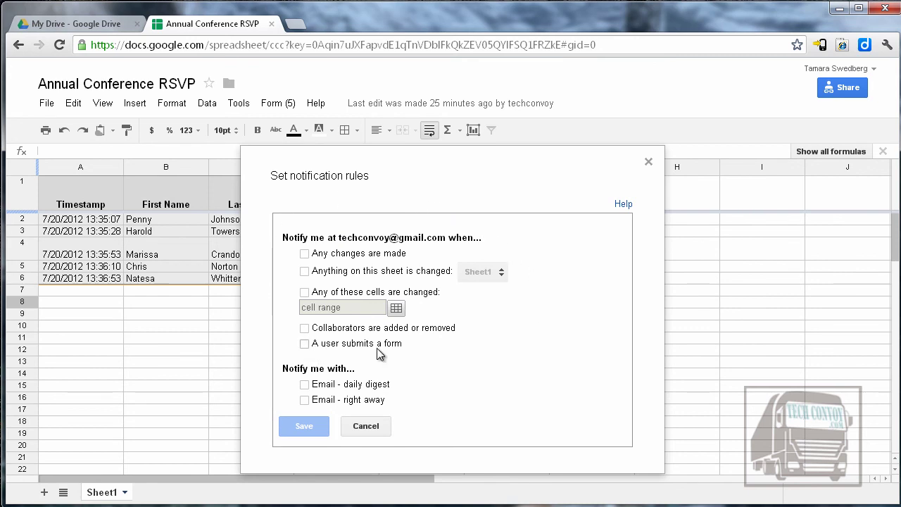
left_click(305, 344)
left_click(304, 384)
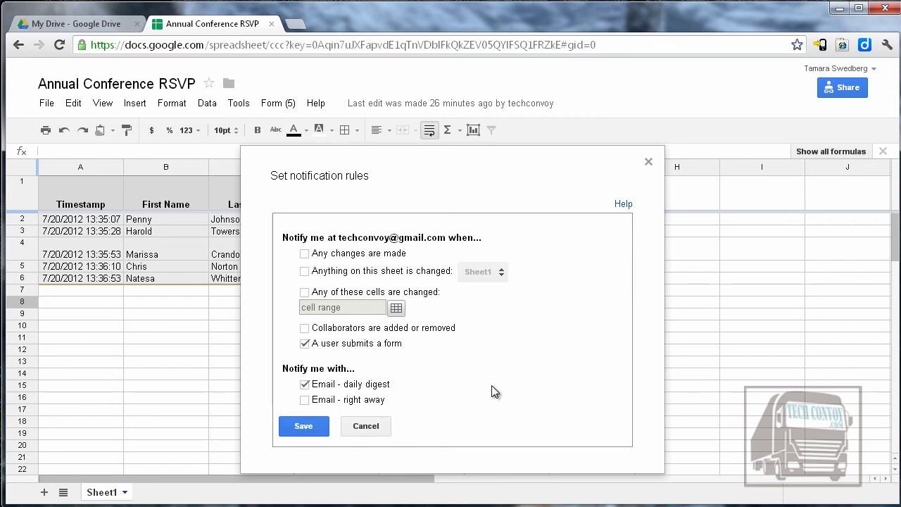
left_click(303, 426)
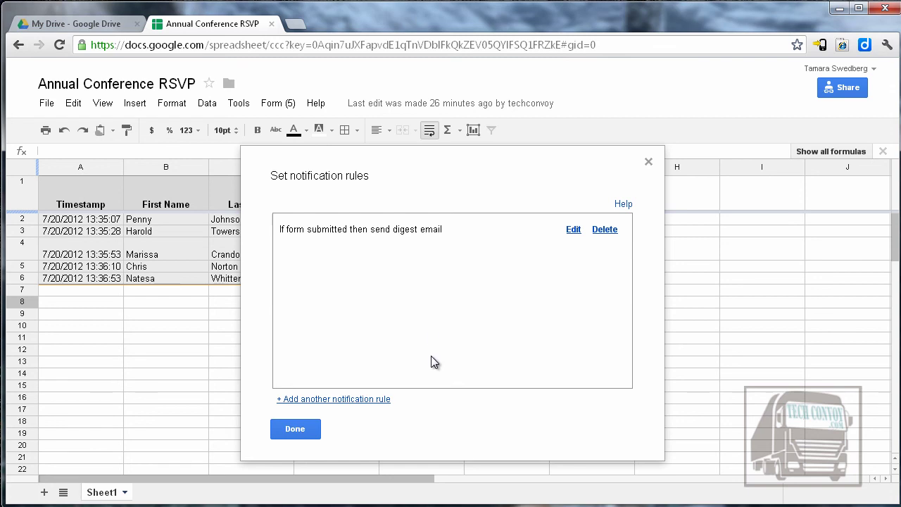
left_click(307, 432)
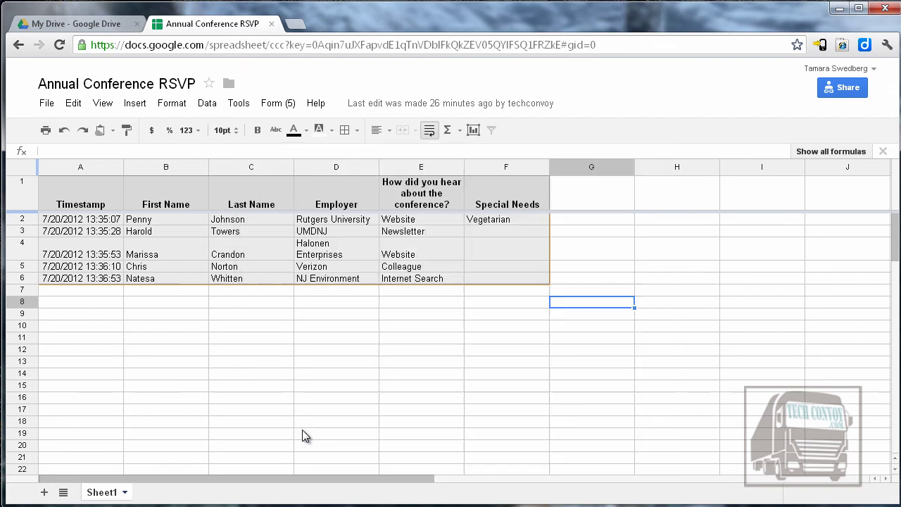